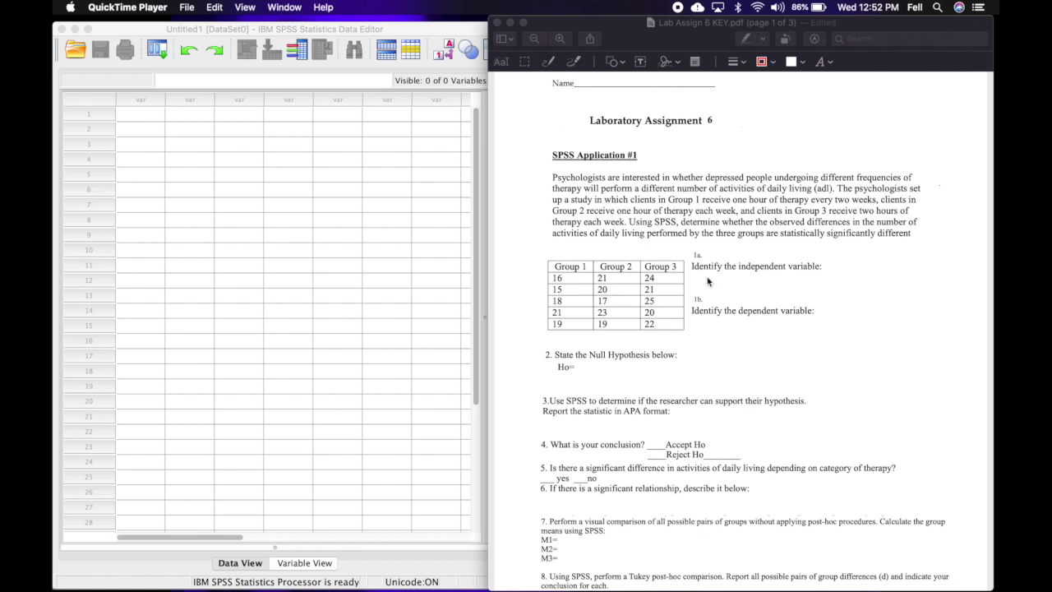
Step: Answer question 1a on the independent variable with the text "Amount of therapy"
left_click(705, 281)
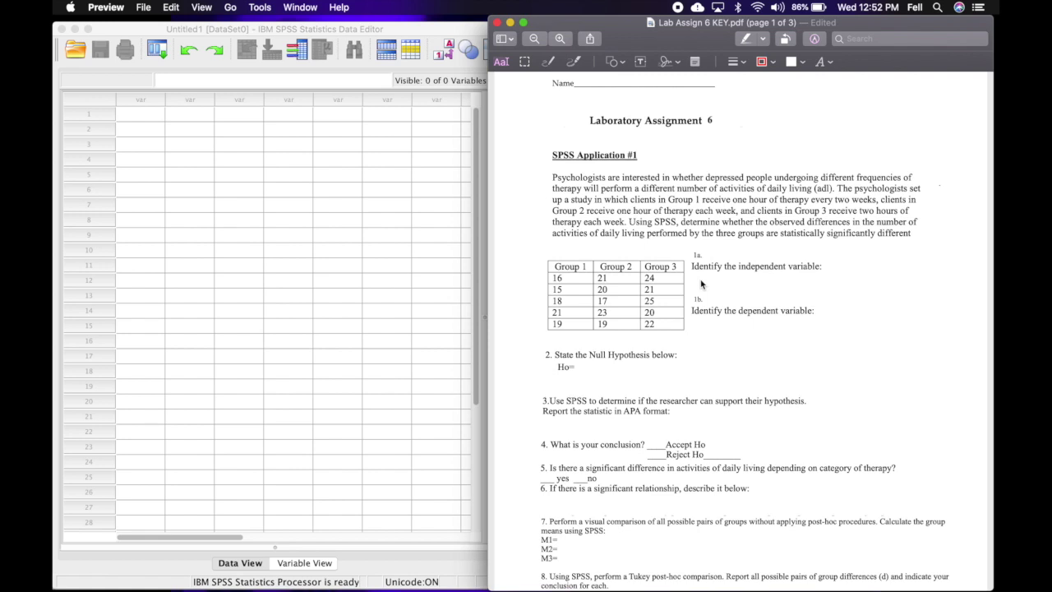
left_click(700, 283)
type("Amount ")
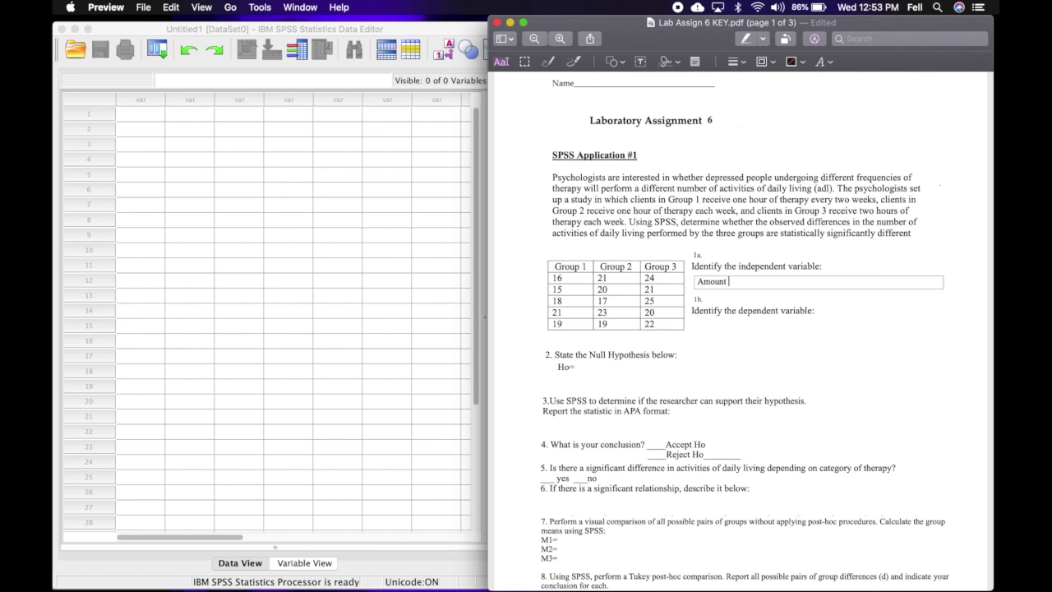
type("of therapy")
left_click(711, 351)
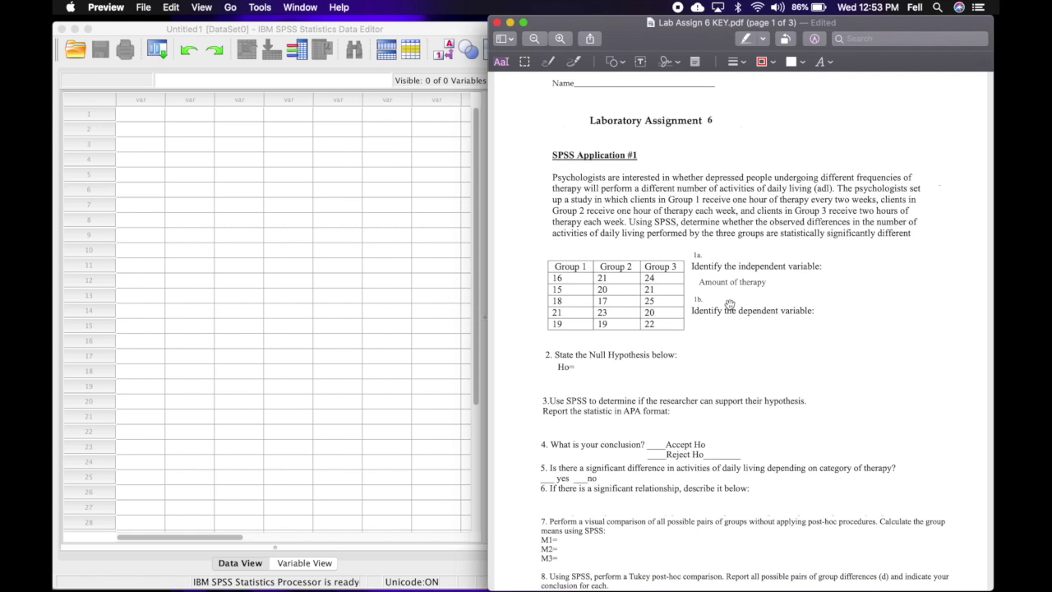
Step: Answer question 1b on the dependent variable with the text "Number of activities of daily living"
left_click(709, 324)
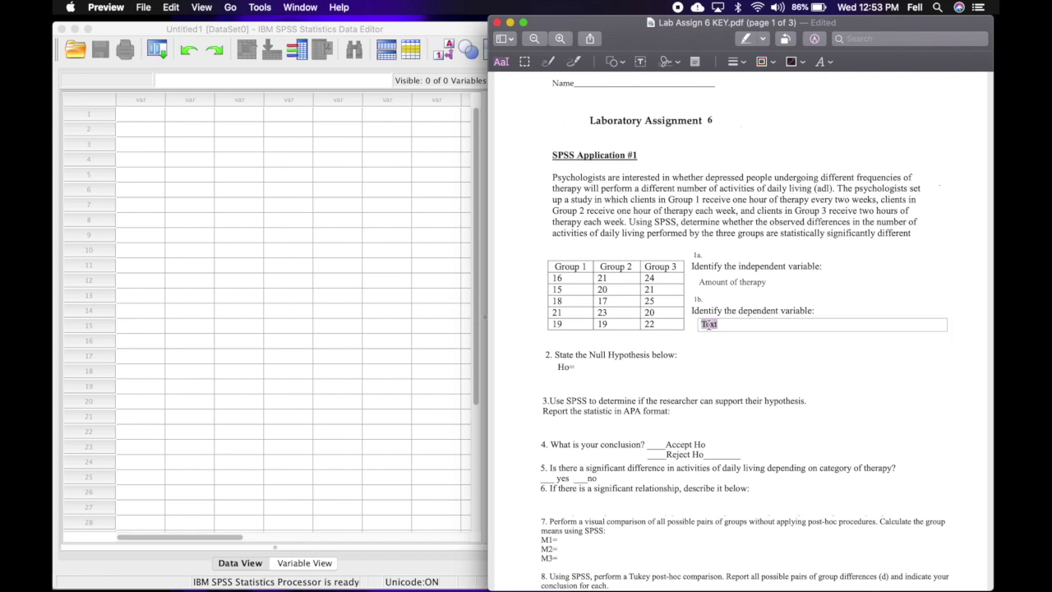
type("Number og")
key("BackSpace")
type("f activities of d")
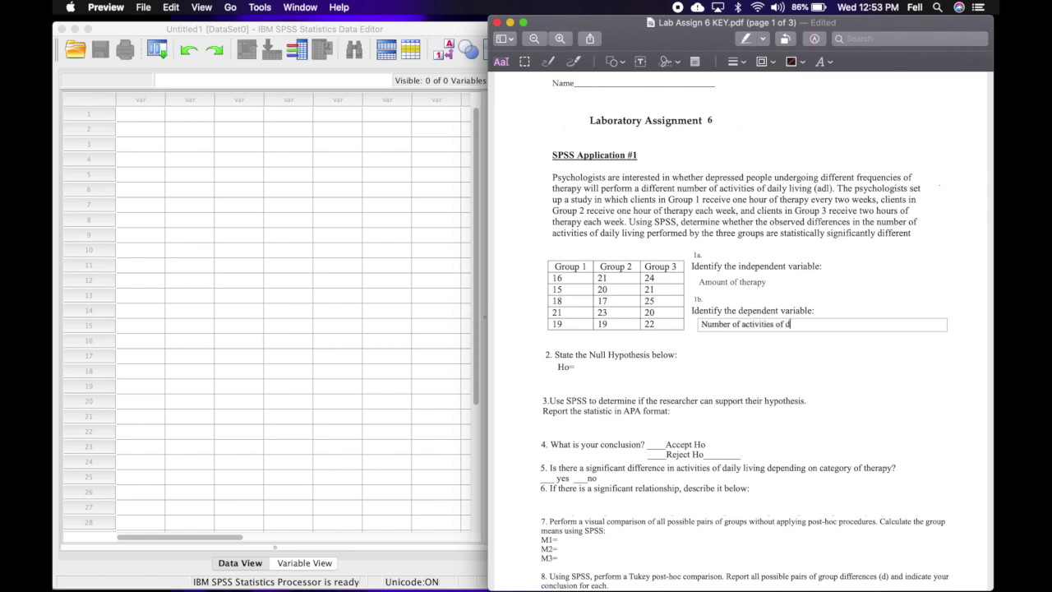
type("aily living")
Step: Complete the null hypothesis after "Ho=" with "There is no significant difference in activities of daily living depending on frequency of therapy."
left_click(615, 370)
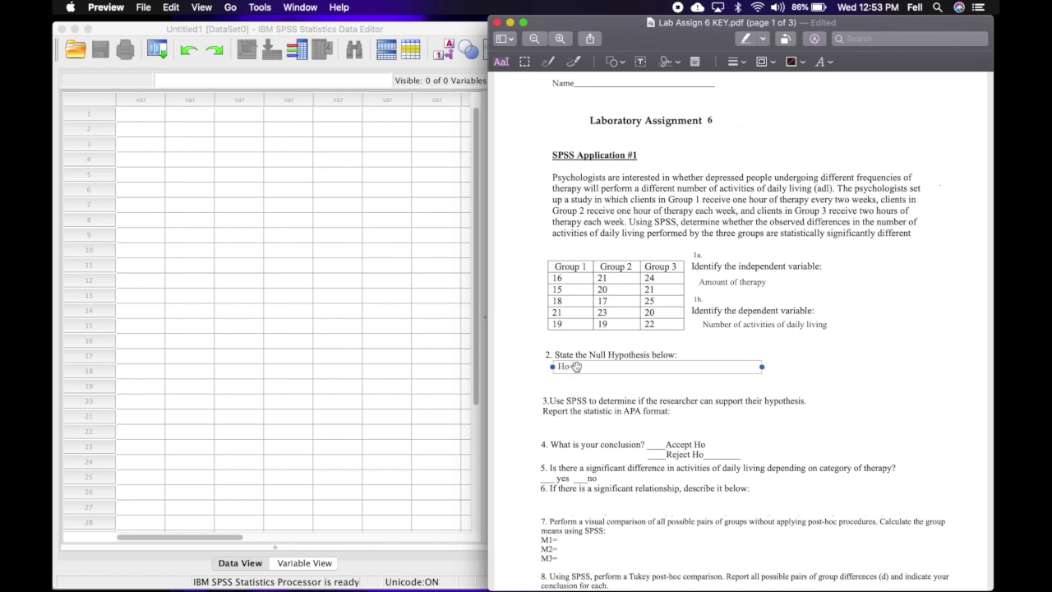
double_click(578, 369)
key("Right")
type("There is no significant difference")
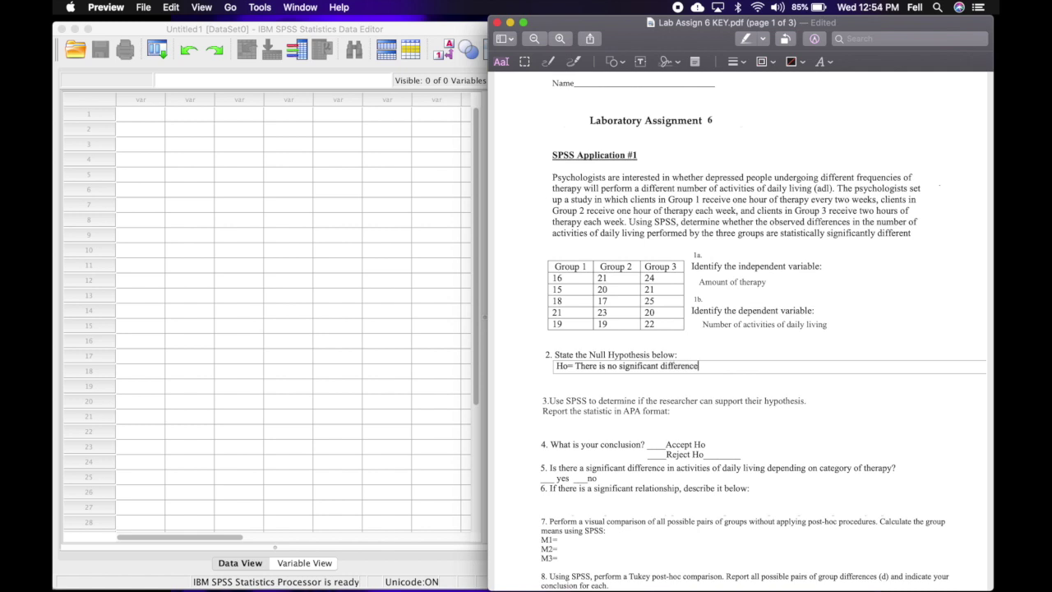
type(" in activities of di")
key("BackSpace")
type("aily living")
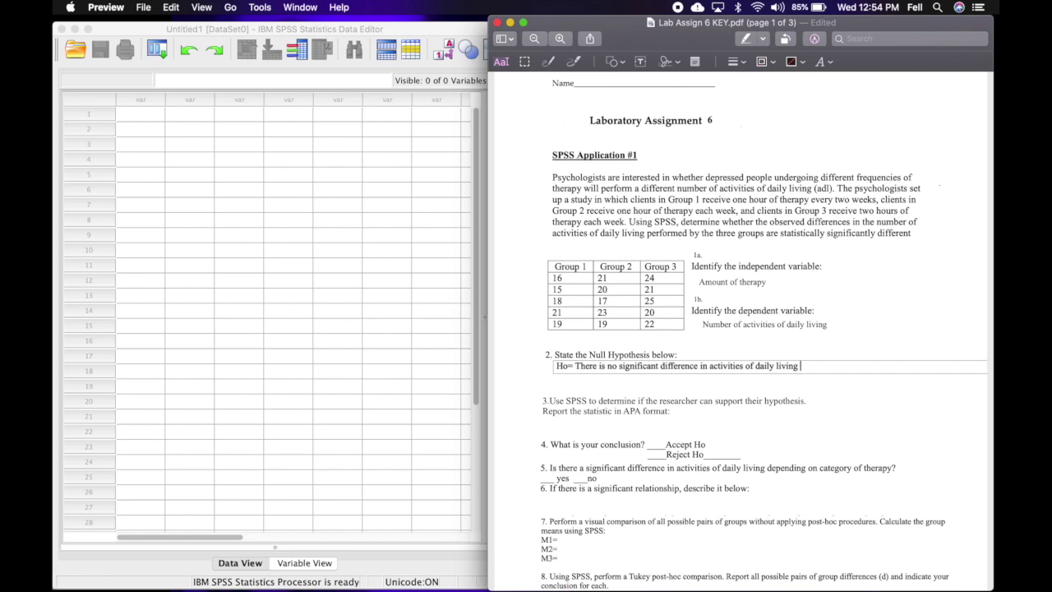
type(" depending on frequency o")
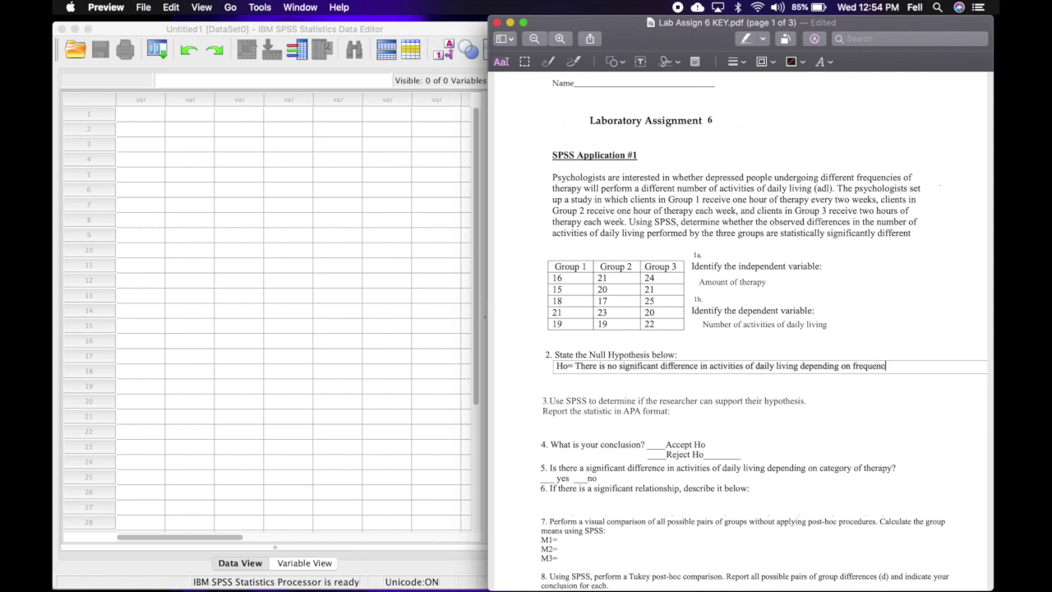
type("f therapy/")
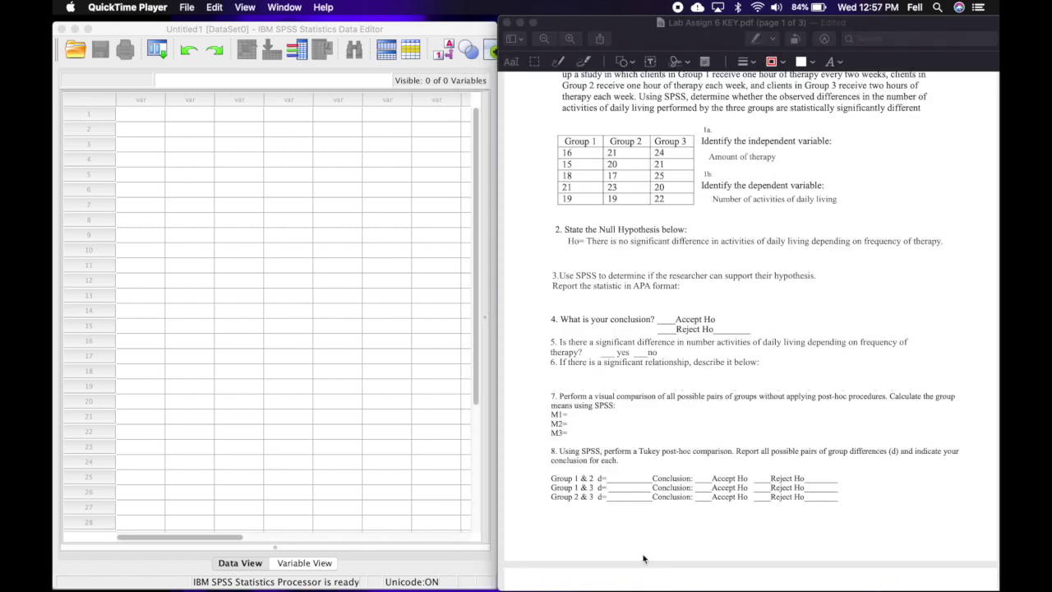
Step: Insert "number of" before "activities of daily living" in the null hypothesis answer
left_click(720, 243)
left_click(720, 243)
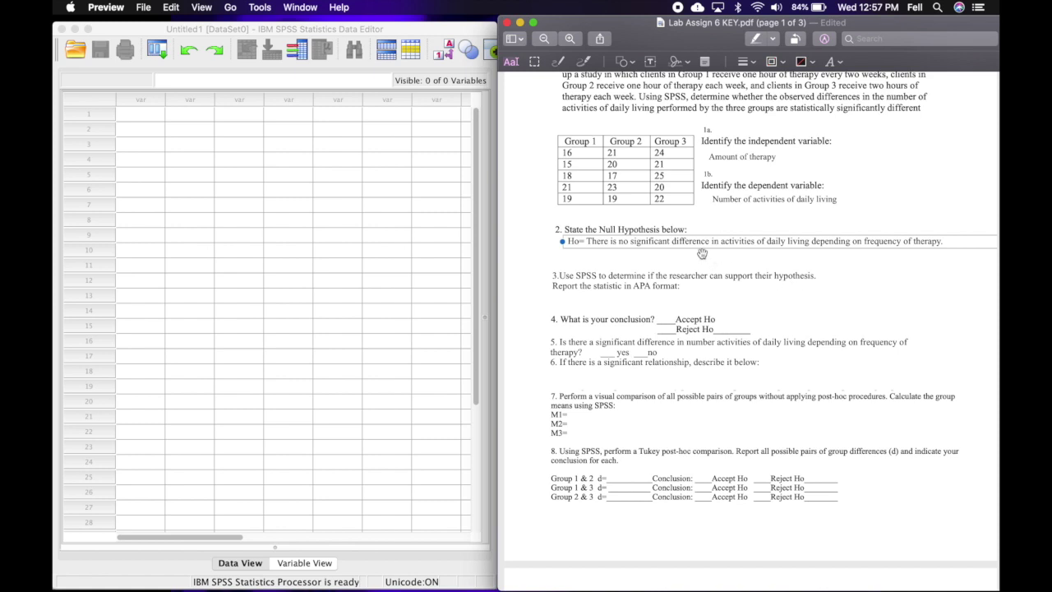
left_click(720, 239)
type("number ")
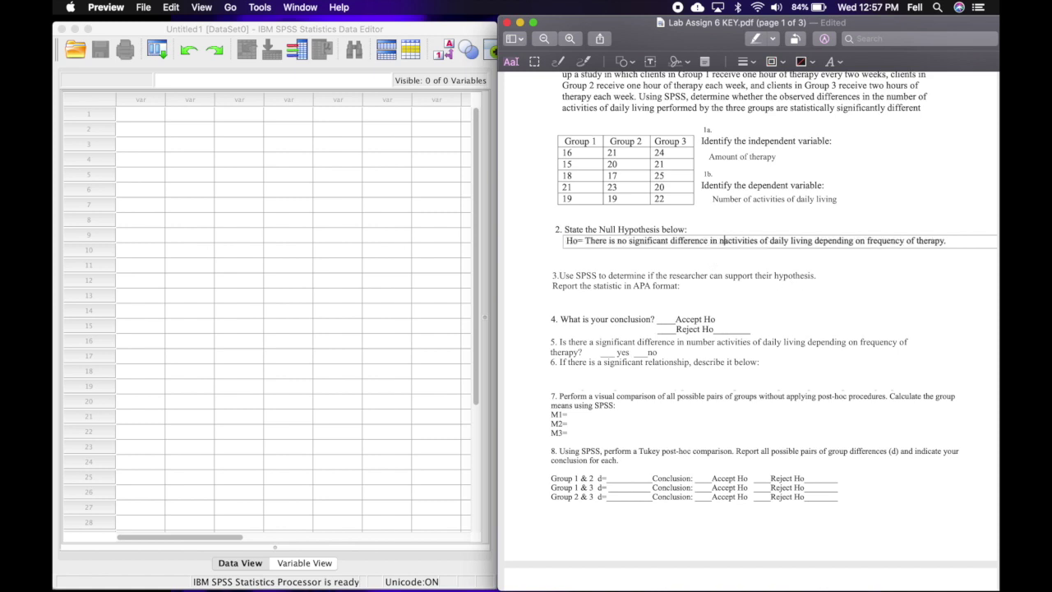
type("of")
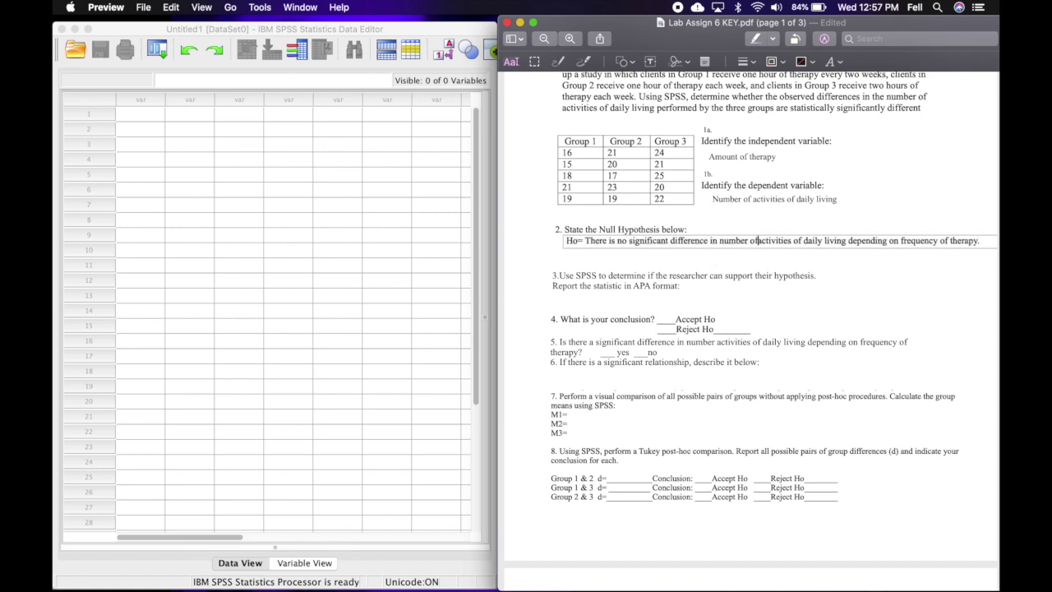
left_click(816, 319)
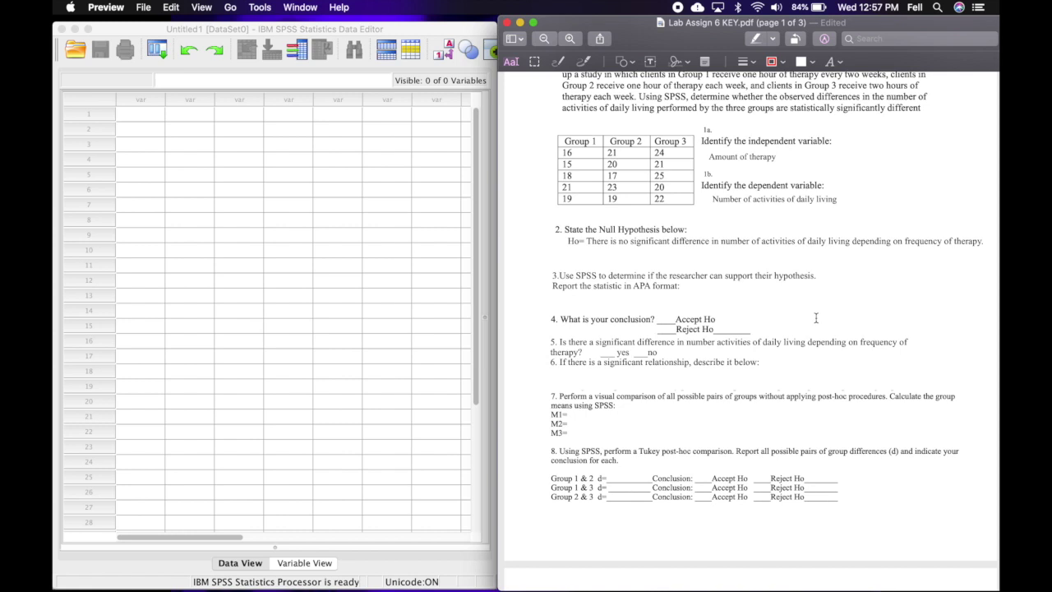
Step: In SPSS, define the first variable with the name Activities and the label adl
left_click(321, 565)
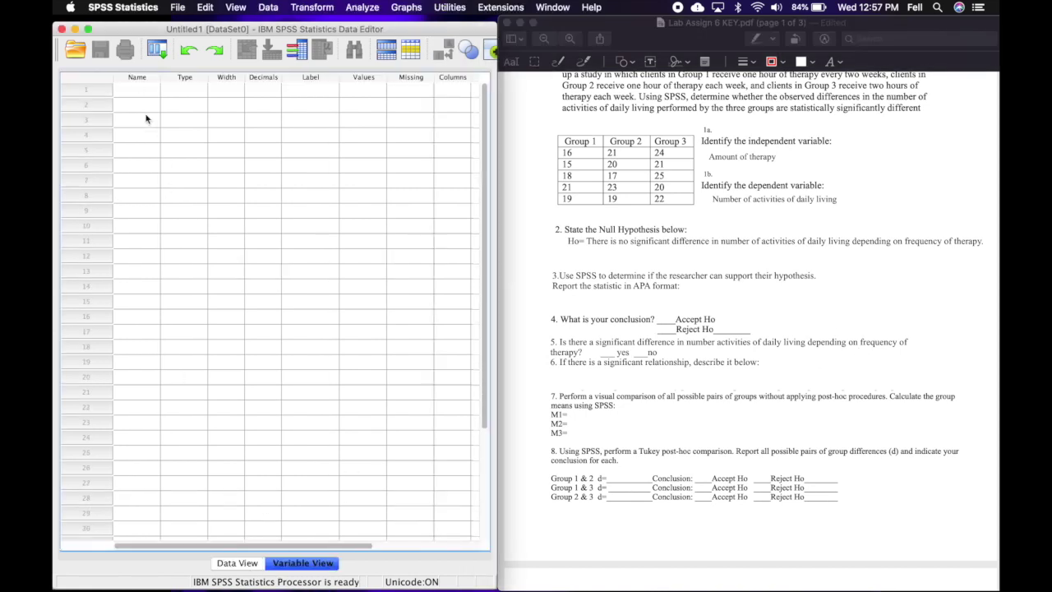
left_click(137, 92)
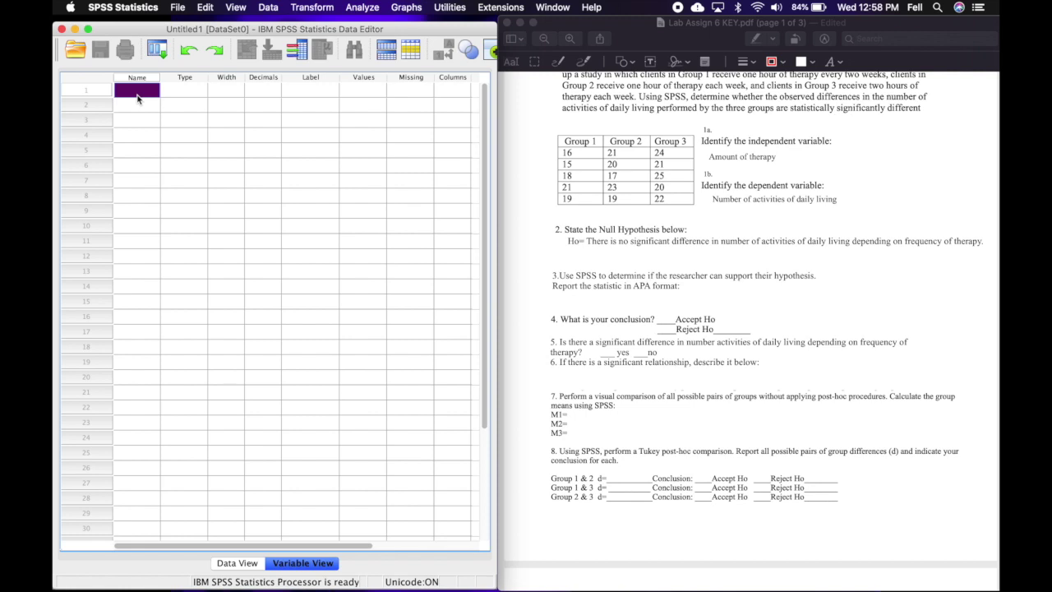
type("A")
key("Tab")
key("Tab")
key("Tab")
key("Tab")
type("a")
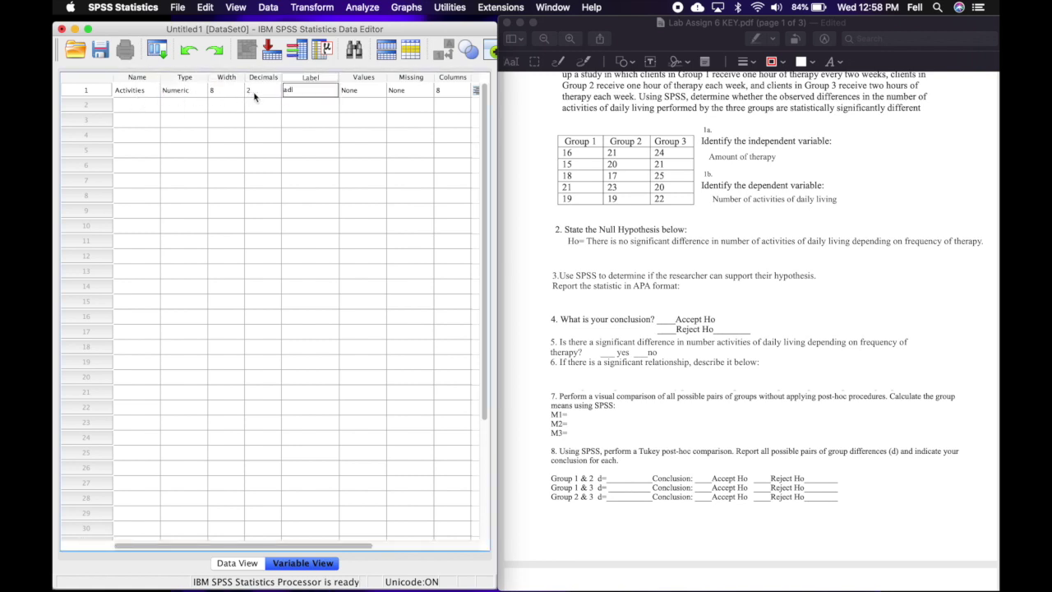
Step: Define the second variable with the name Groups and the label gps
left_click(146, 111)
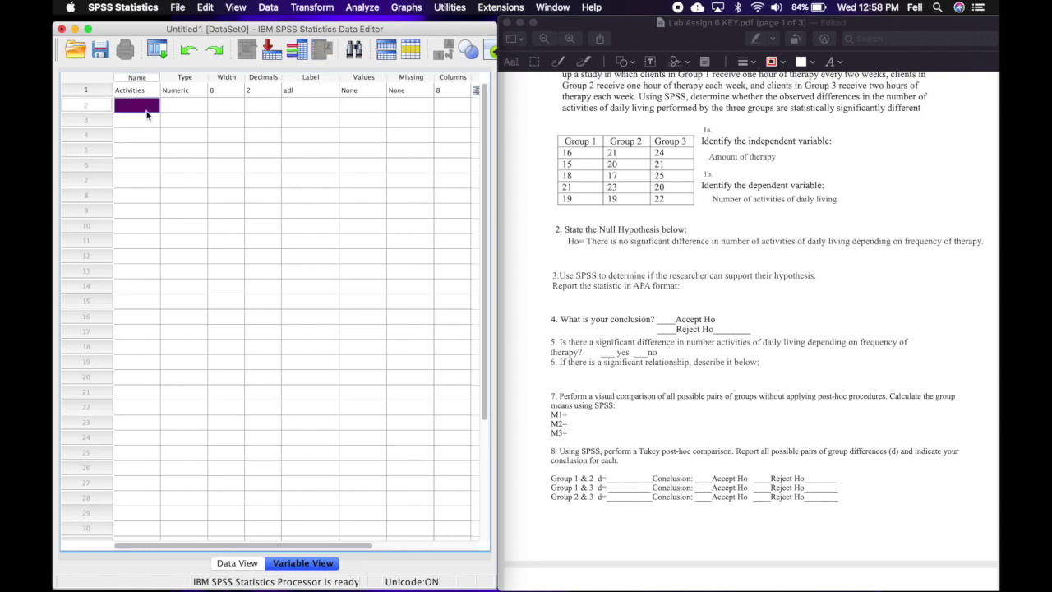
type("Groups")
key("Tab")
left_click(302, 112)
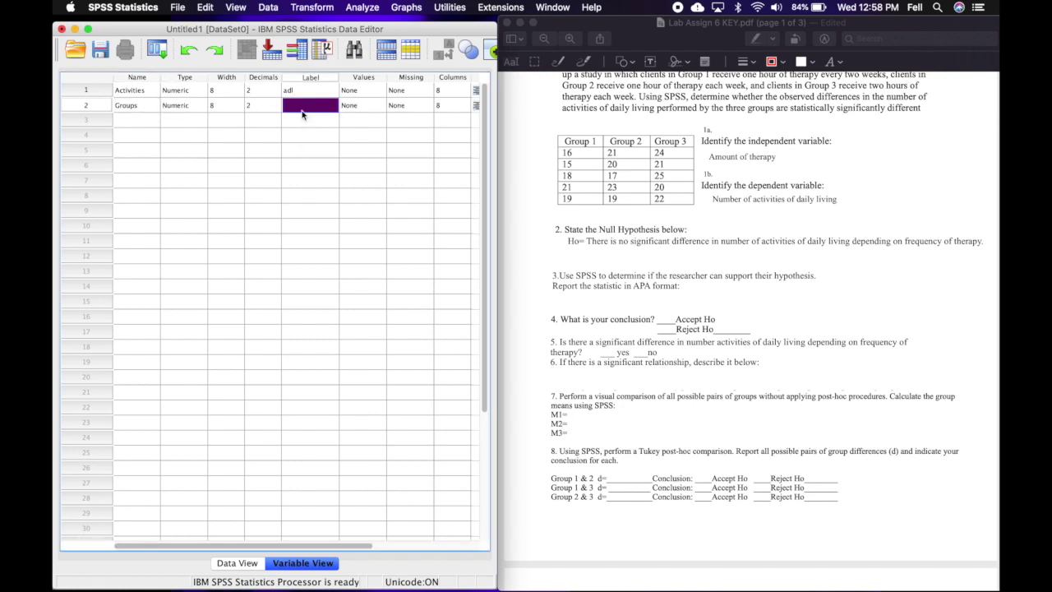
type("gps")
Step: Widen the Activities data column and enter 16, 15, 18, 21, 19, 21, 20, 17, 23, 19, 24, 21, 25, 20, 22 down it
left_click(237, 563)
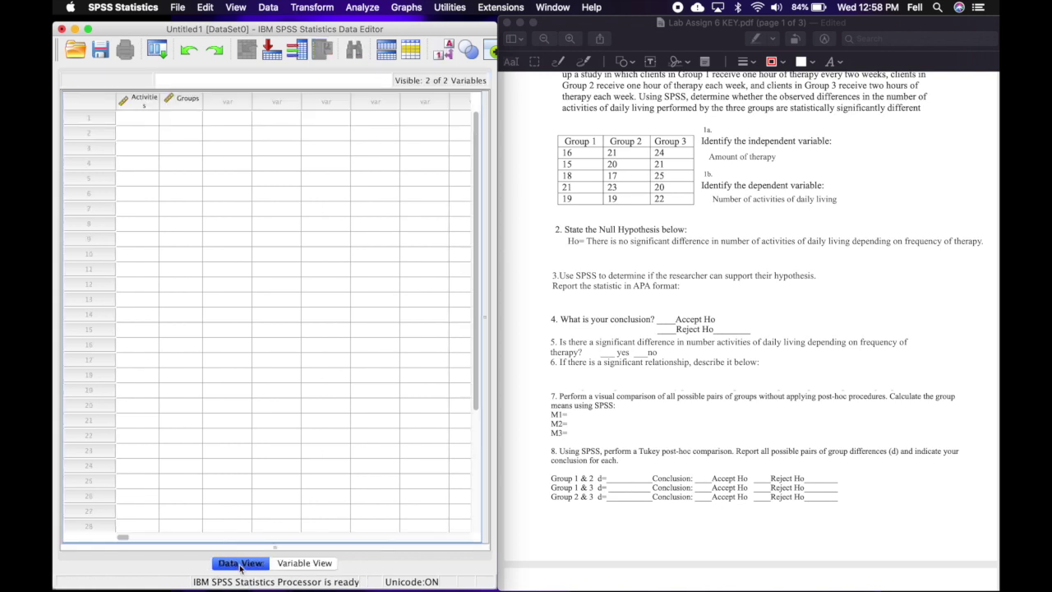
left_click_drag(159, 98, 167, 98)
left_click(151, 118)
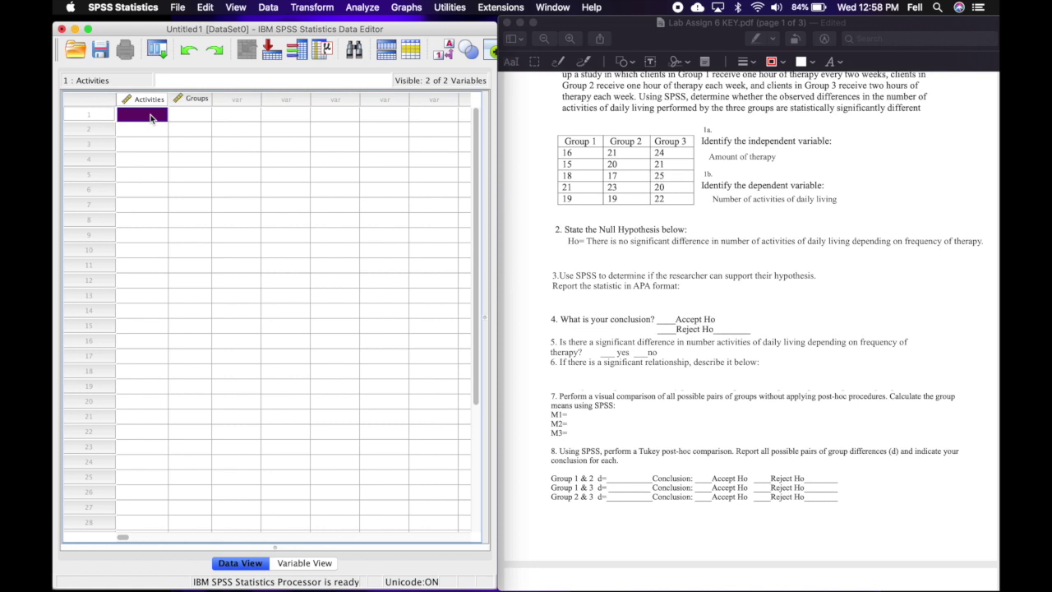
type("16")
key("Return")
type("15")
key("Return")
type("18")
key("Return")
type("21")
key("Return")
type("19 21 20 17 23 19 24 21")
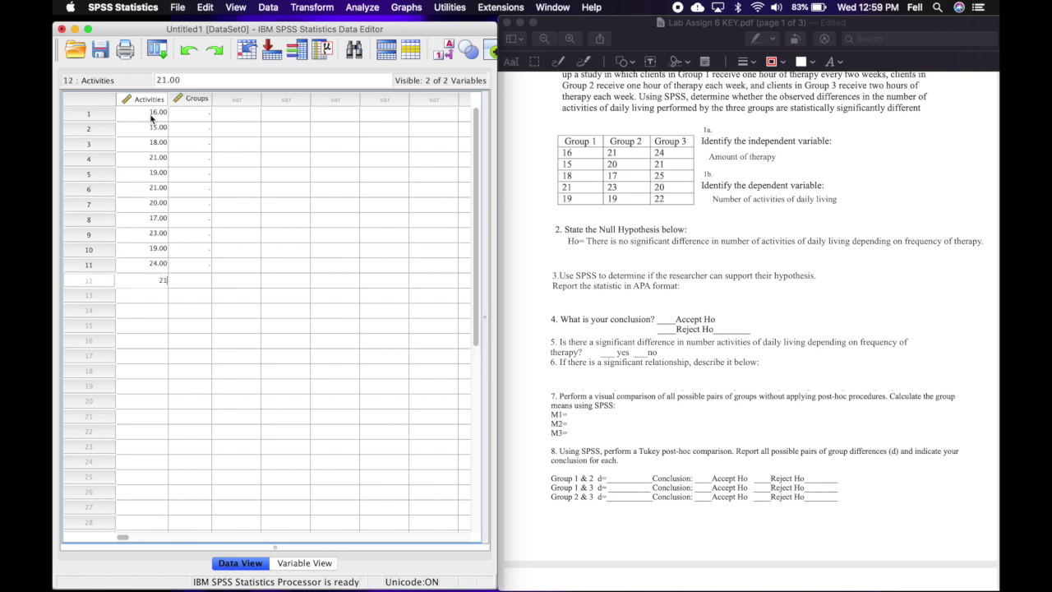
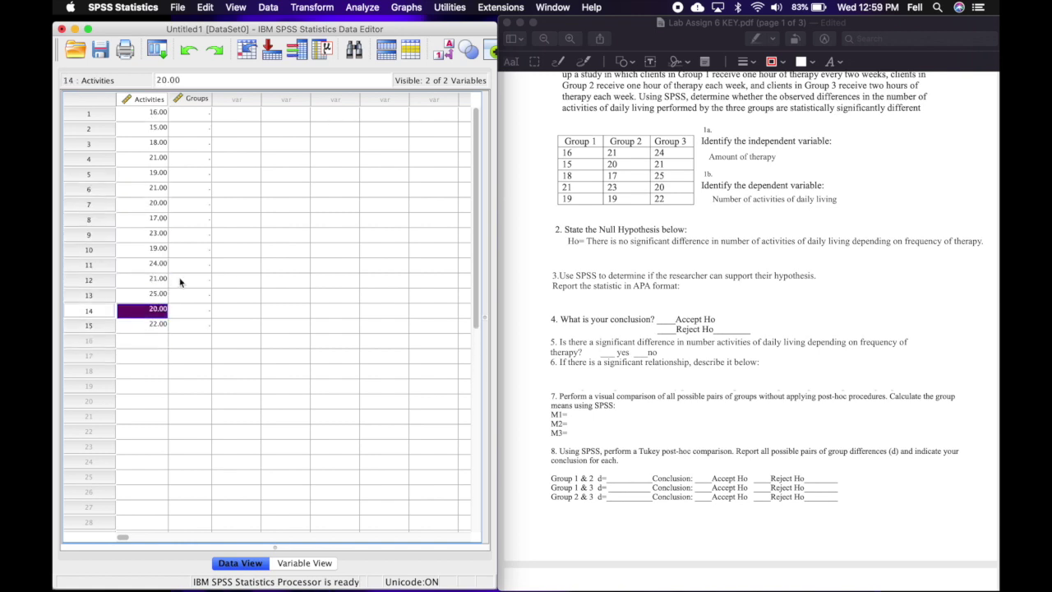
scroll(196, 279, "down", 1)
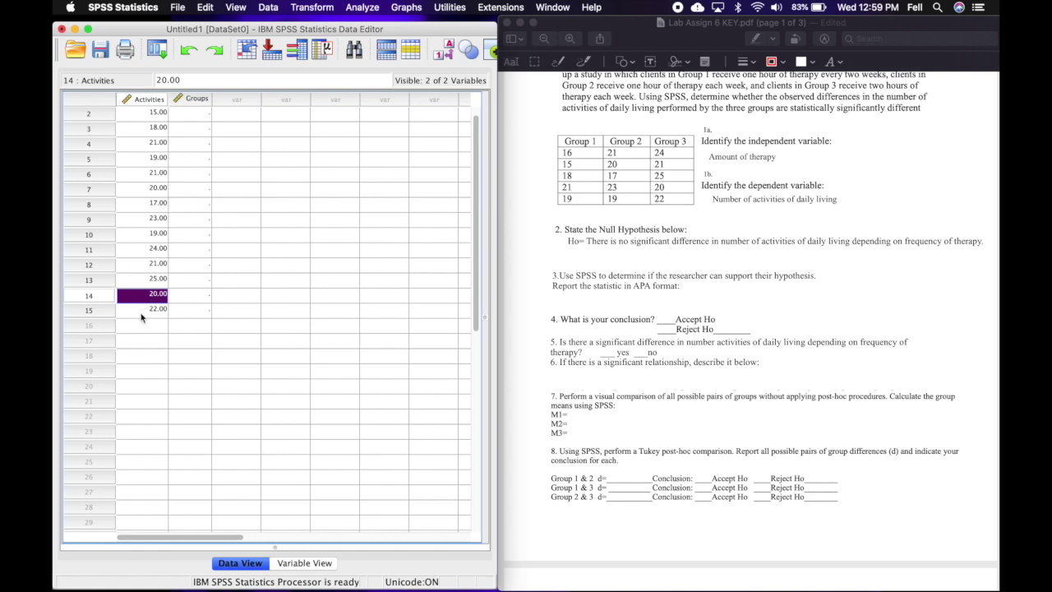
scroll(141, 316, "up", 1)
scroll(141, 316, "down", 1)
scroll(139, 315, "up", 1)
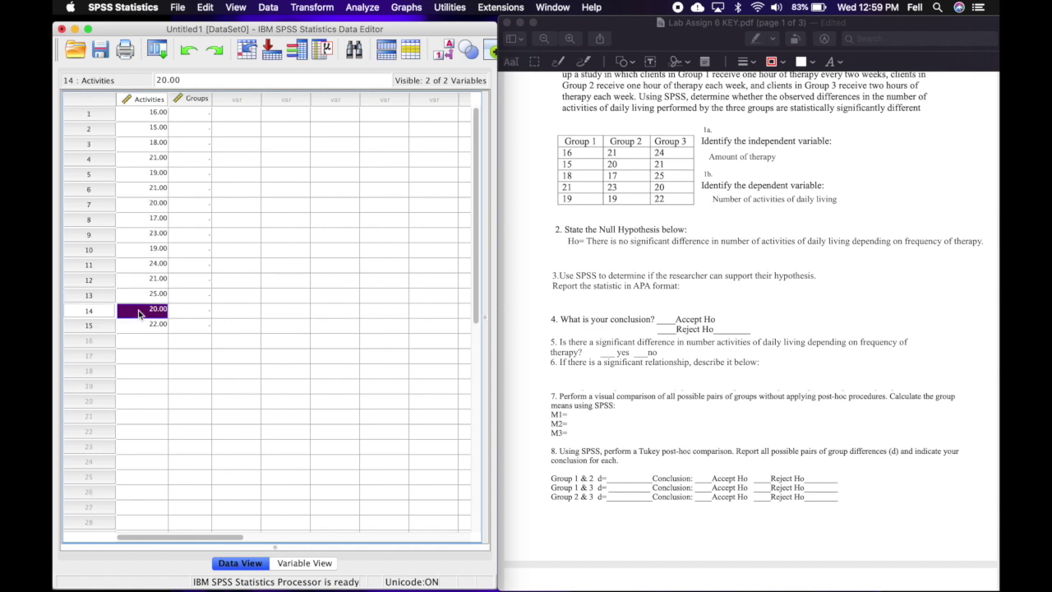
Step: Fill the Groups column with 1 for rows 1 to 5, 2 for rows 6 to 10 and 3 for rows 11 to 15
left_click(199, 117)
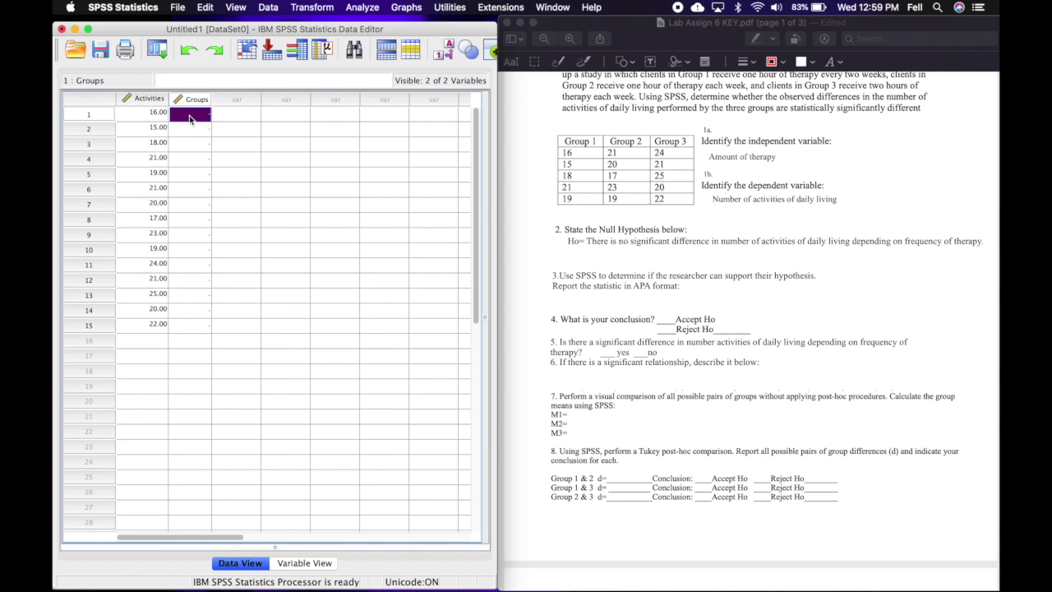
type("1")
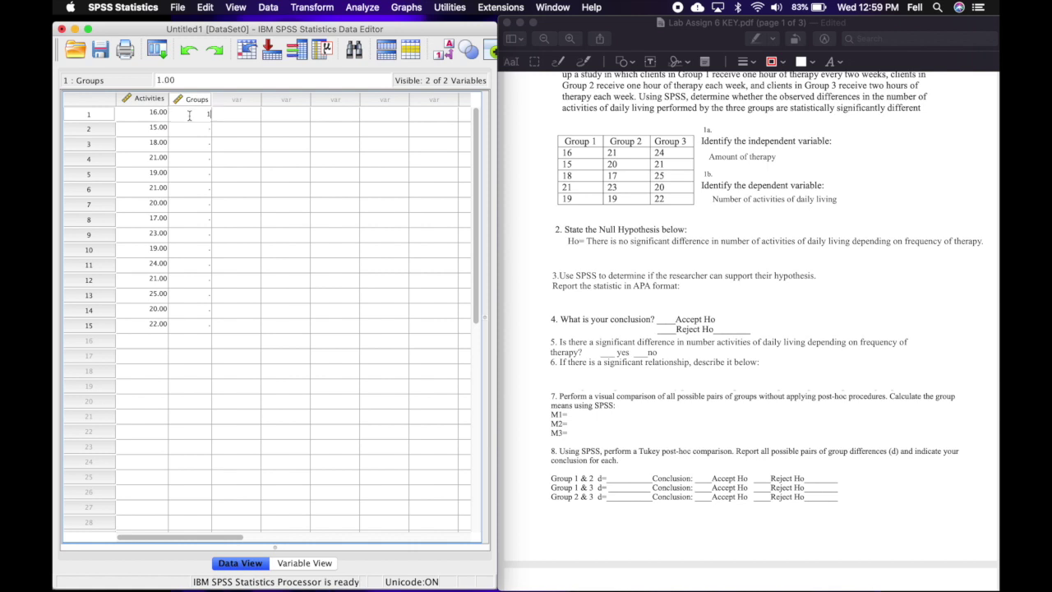
type(" 1 1 1 1 2 2 2 2 2 3 3 3 3 3")
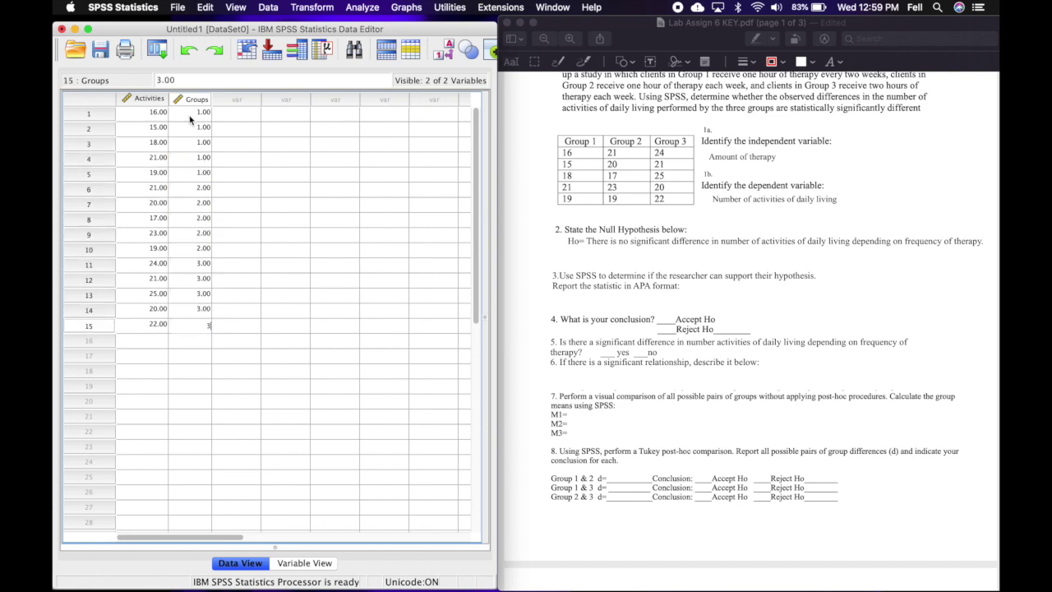
key("Up")
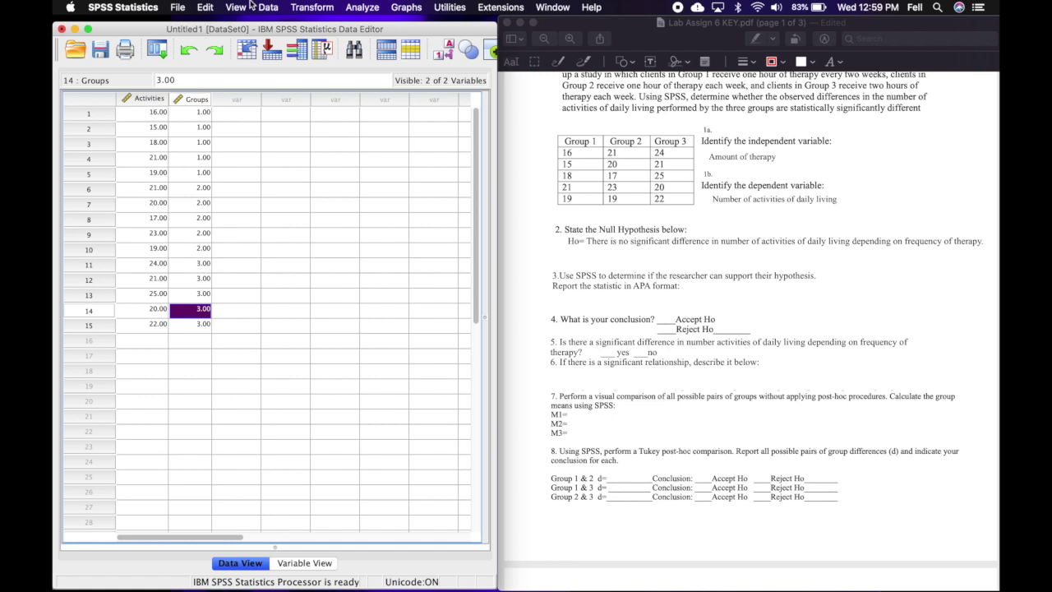
Step: Set up a One-Way ANOVA with adl [Activities] as the dependent variable and gps [Groups] as the factor
left_click(366, 6)
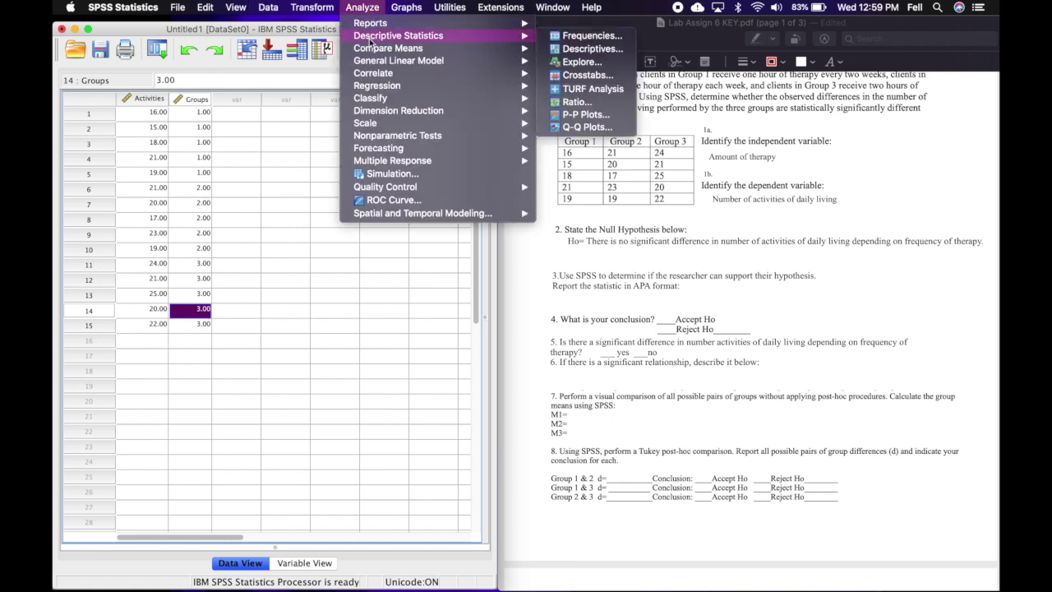
mouse_move(369, 49)
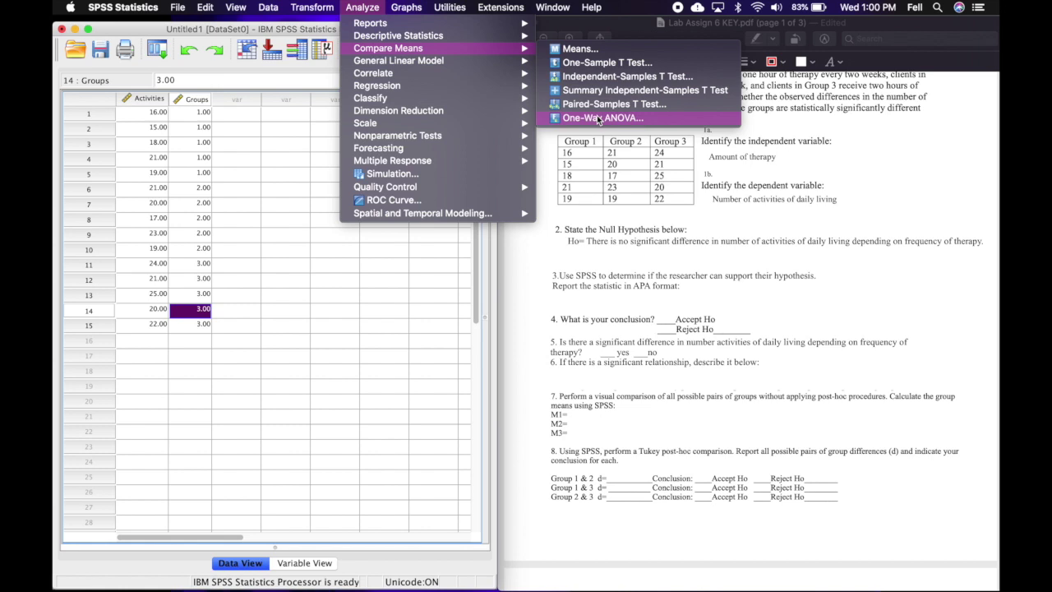
left_click(596, 117)
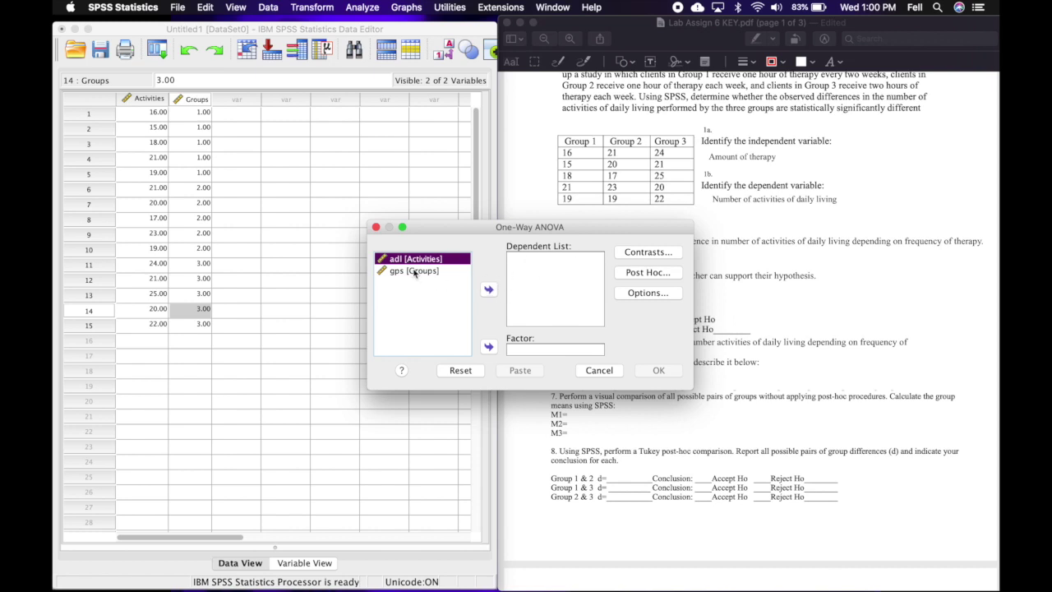
left_click(488, 292)
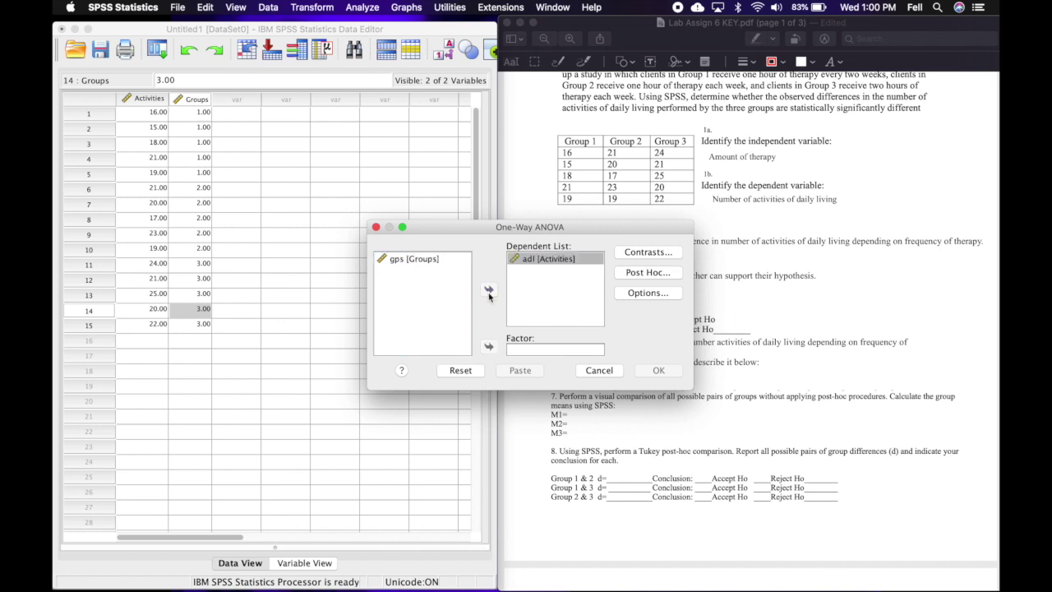
left_click(423, 259)
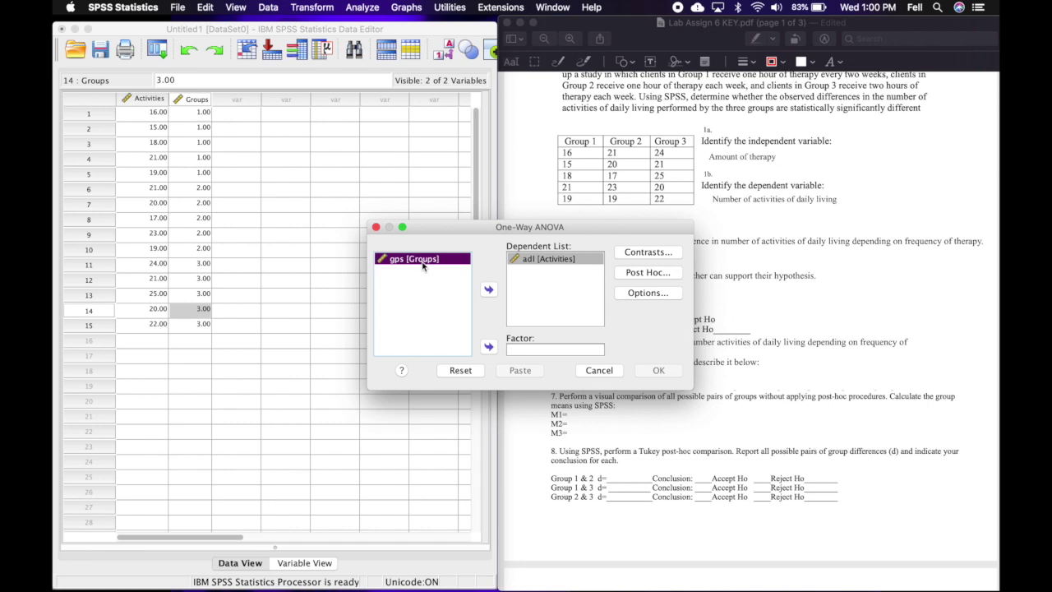
left_click(488, 348)
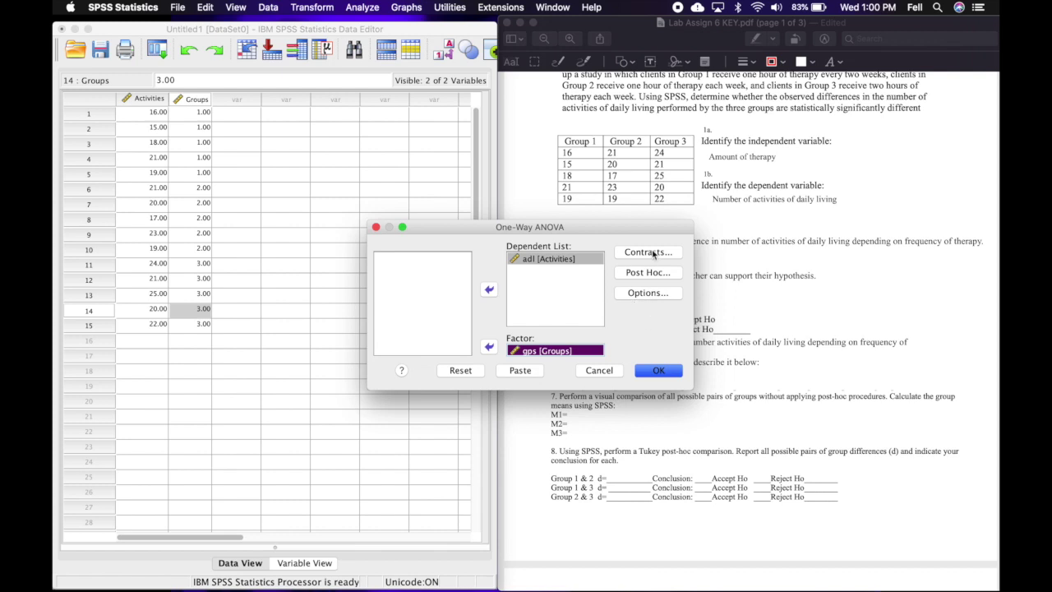
Step: Add descriptive statistics and a Tukey post hoc comparison to the One-Way ANOVA and run the analysis
left_click(647, 293)
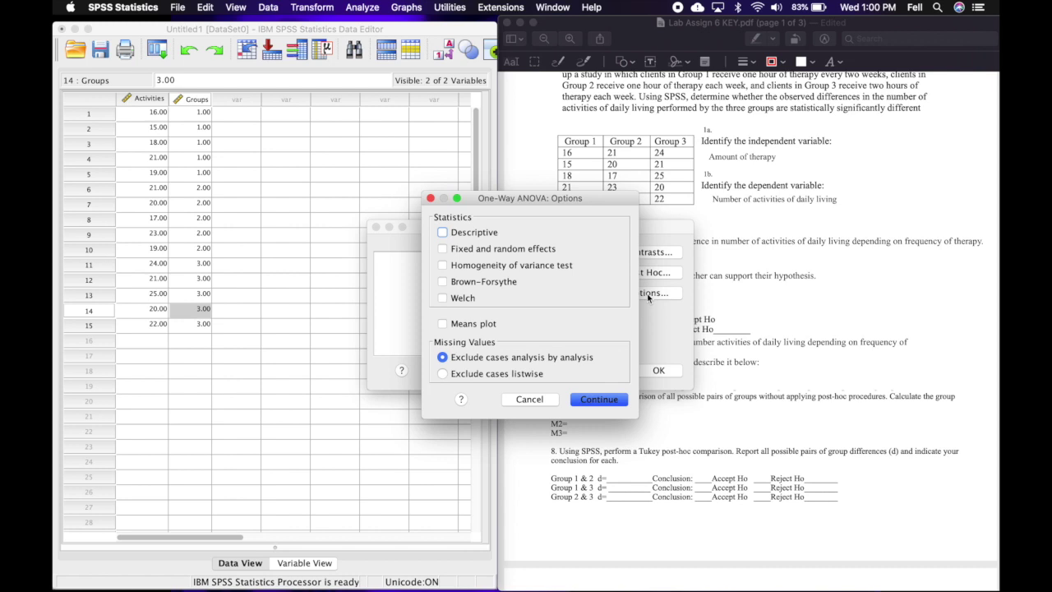
left_click(443, 232)
left_click(596, 400)
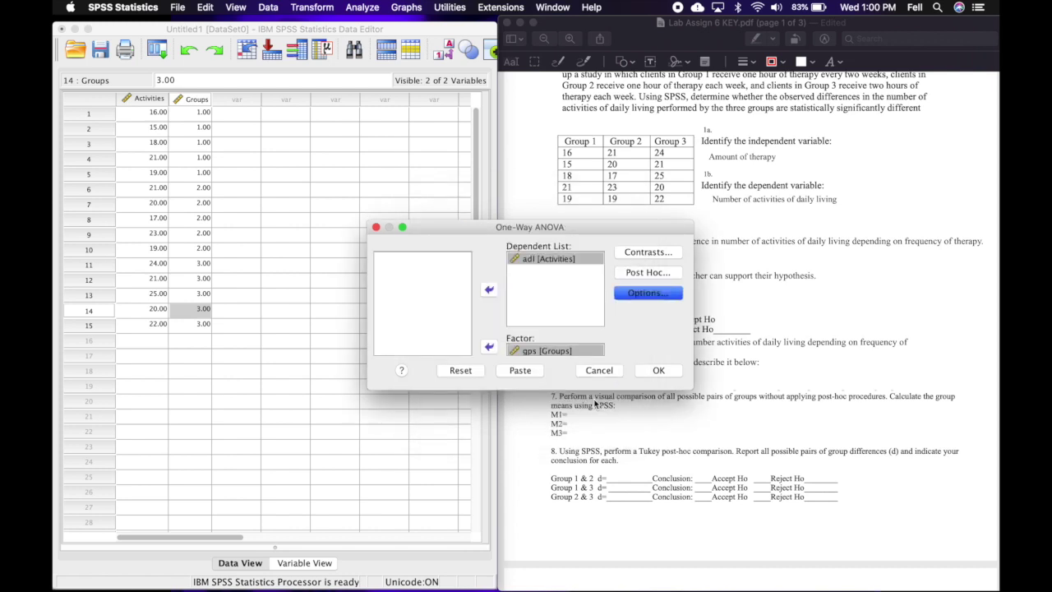
left_click(657, 272)
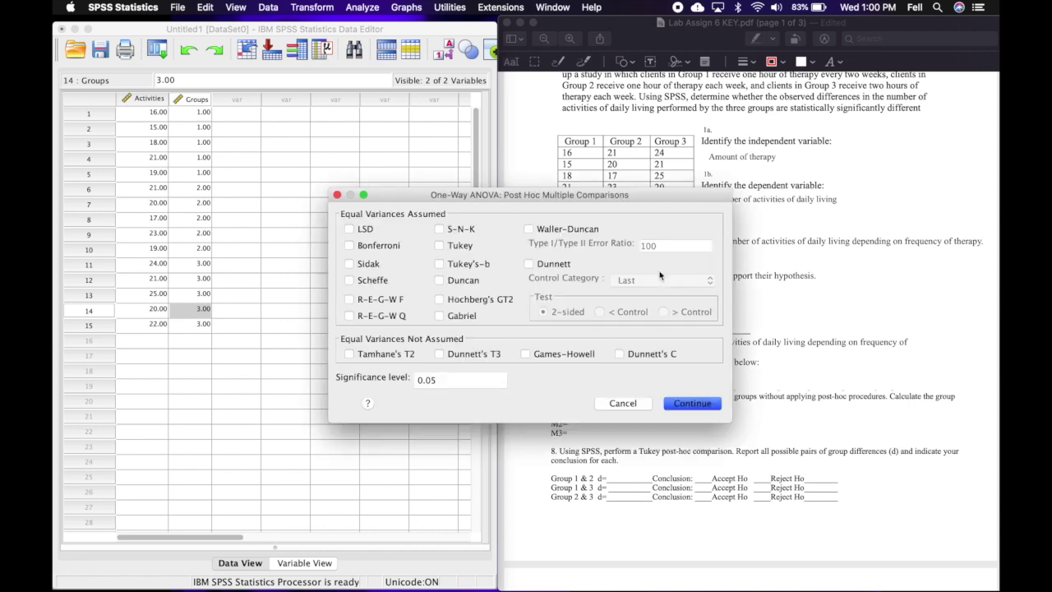
left_click(440, 246)
left_click(693, 403)
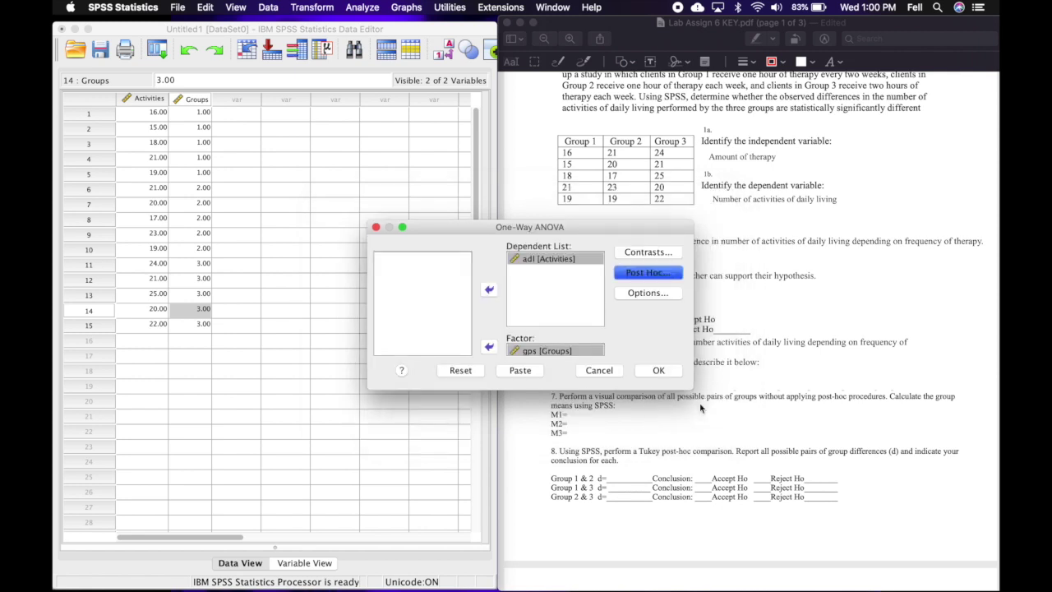
left_click(658, 370)
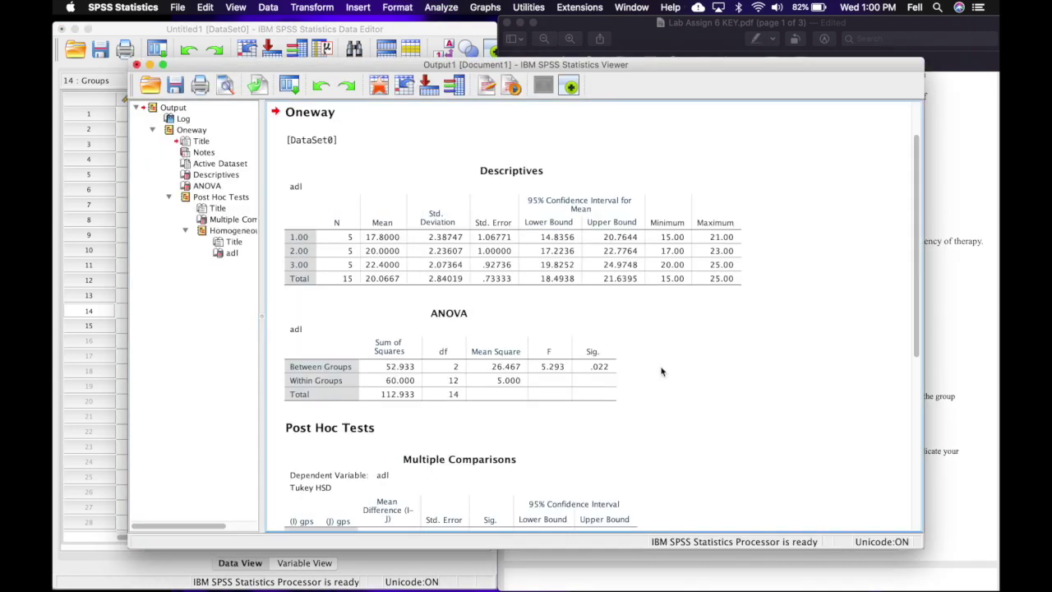
Step: Insert a line reading "LAB 6" above the ONEWAY syntax in the output log
scroll(661, 372, "up", 2)
scroll(661, 372, "down", 1)
scroll(654, 349, "up", 1)
left_click(654, 348)
left_click(348, 123)
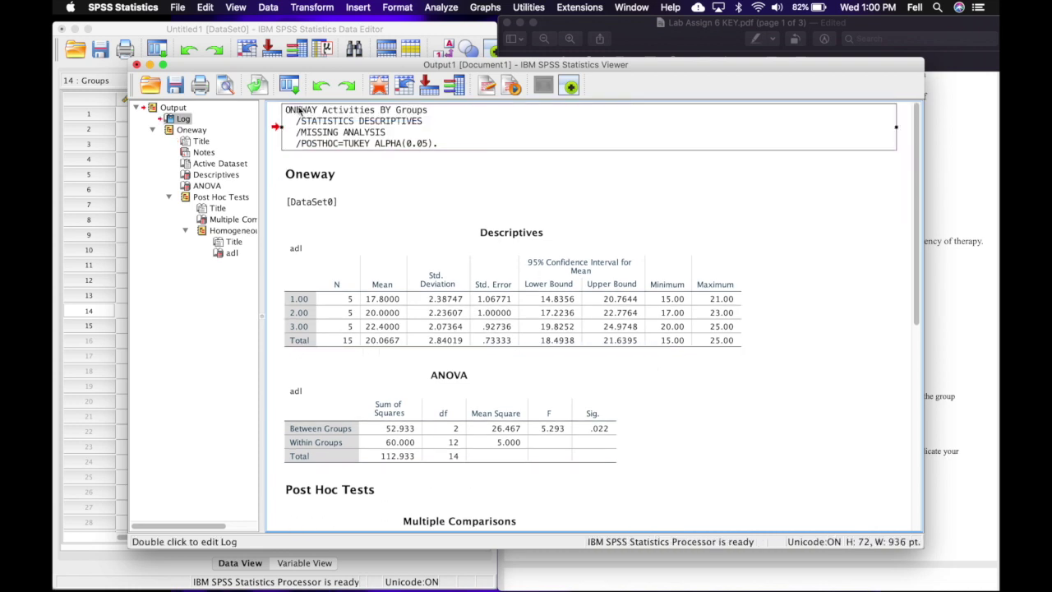
double_click(288, 106)
type("AB ")
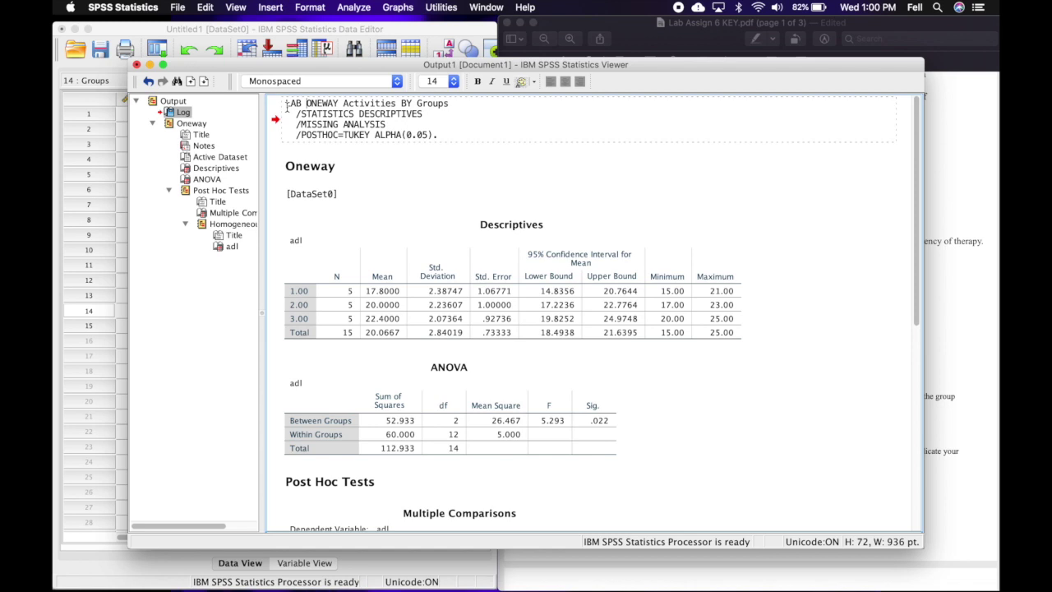
type("6")
key("Return")
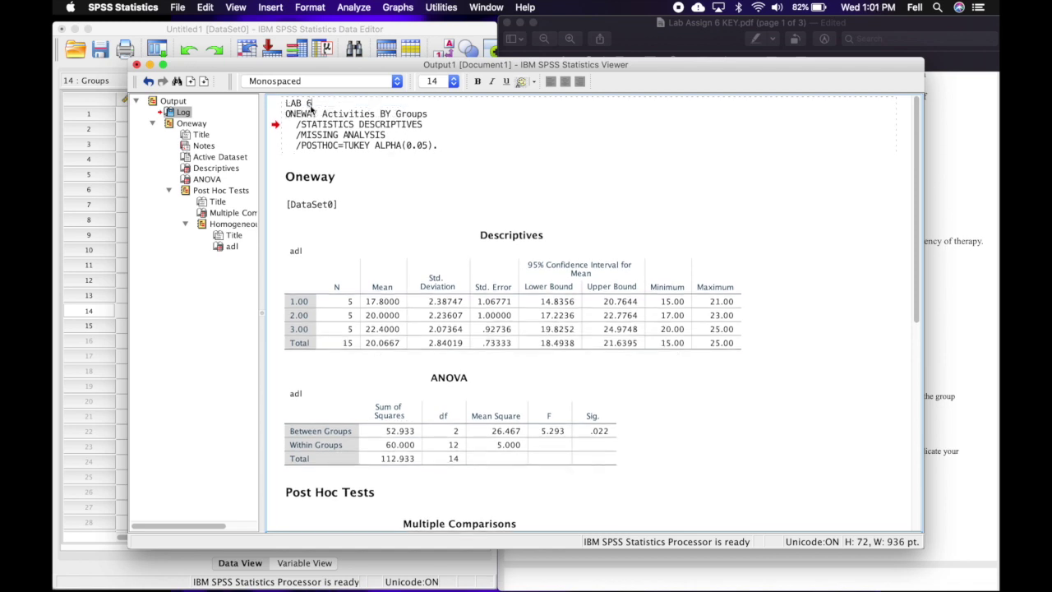
left_click(333, 179)
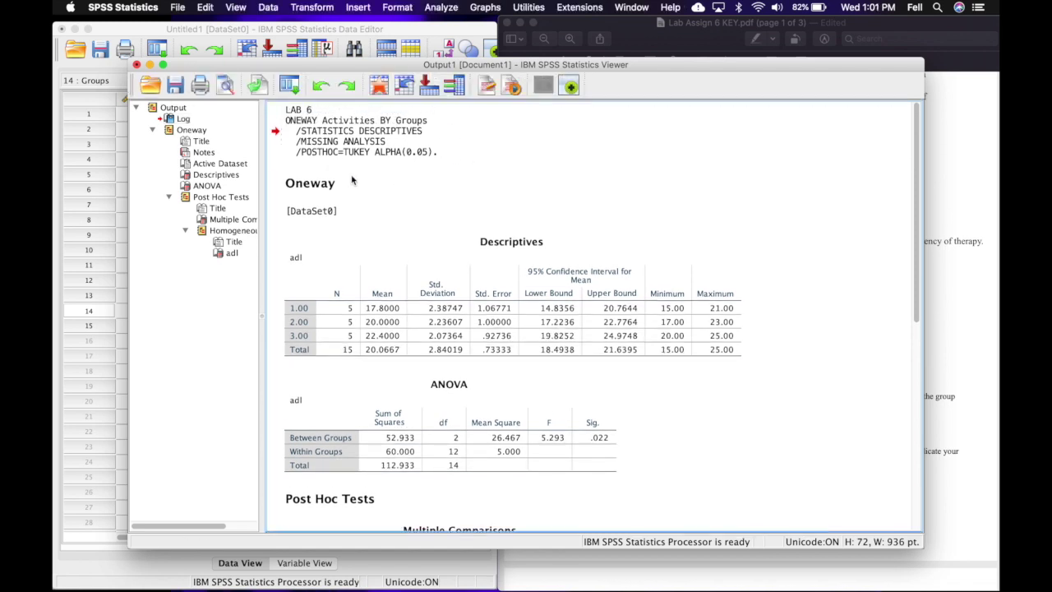
Step: Extend the Oneway heading in the output to read "Oneway: SPSS APP 1"
double_click(333, 185)
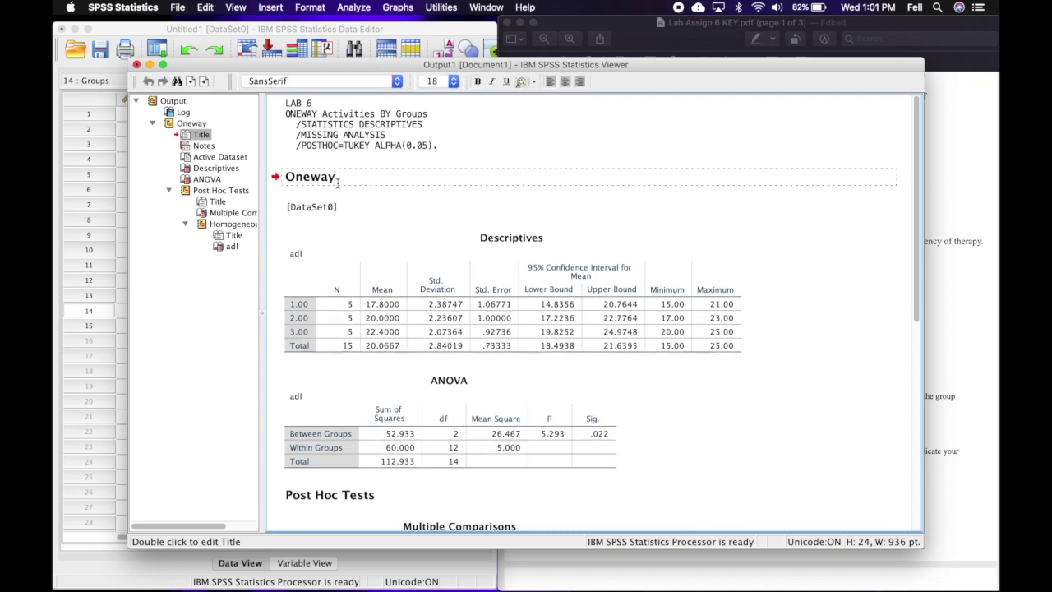
type(": SPSSS")
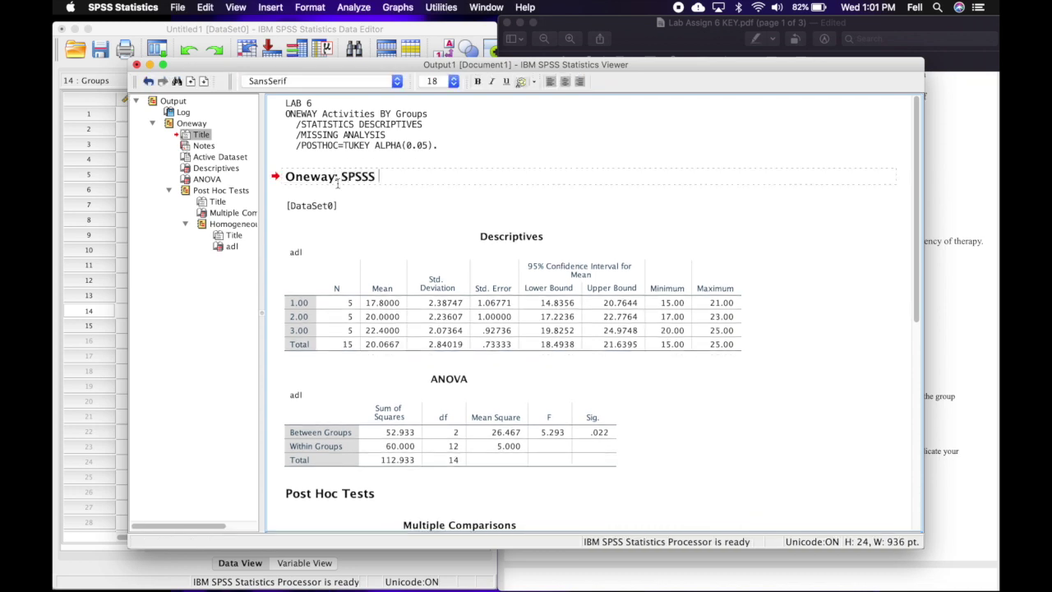
key("BackSpace")
type("APP 1")
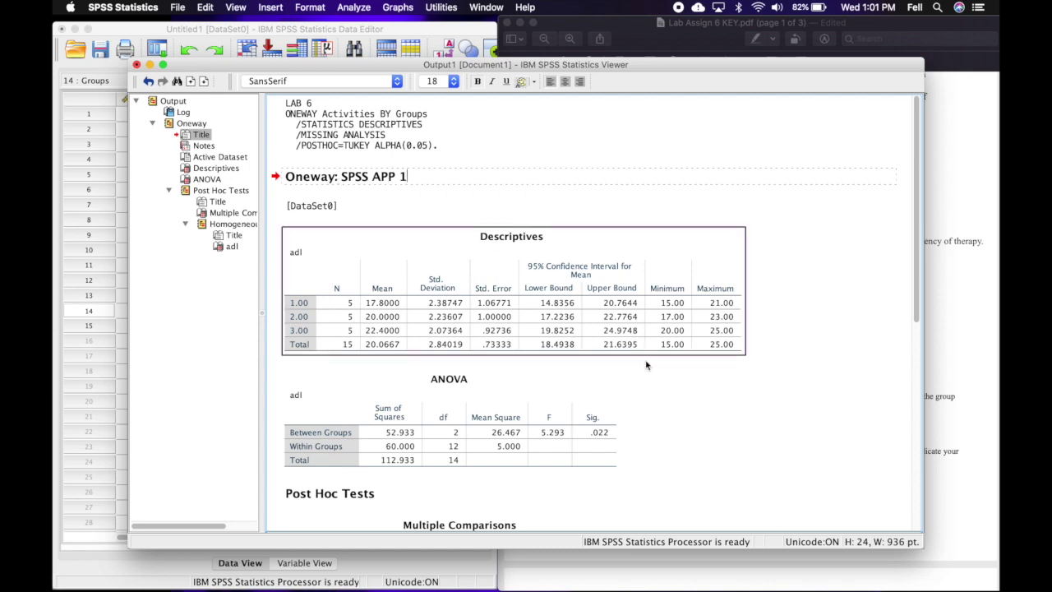
left_click(751, 434)
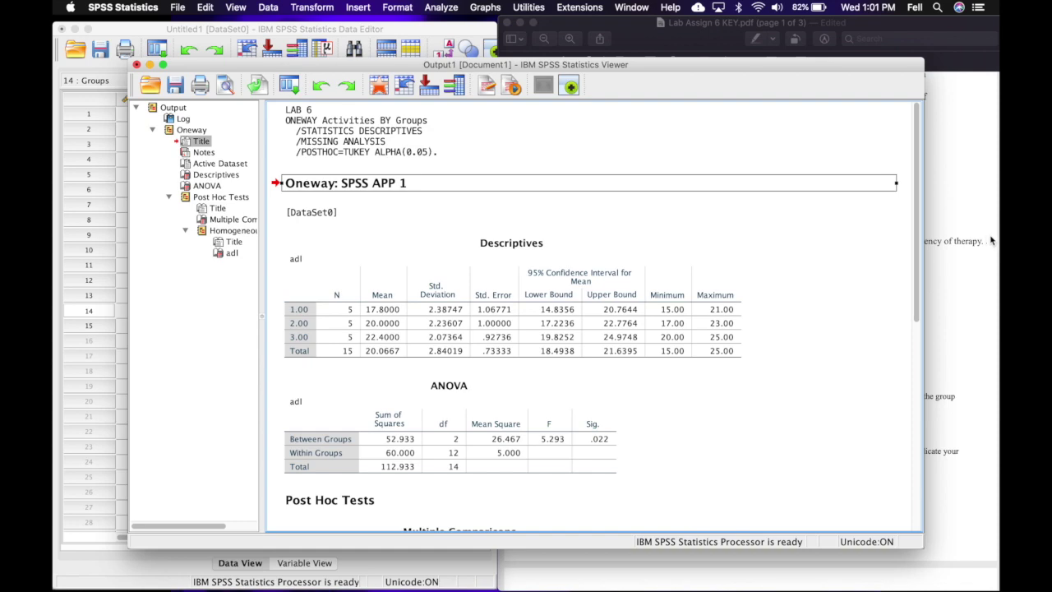
Step: Move and narrow the output window to fit beside the worksheet PDF, and start the question 3 answer with "F("
left_click_drag(826, 71, 747, 14)
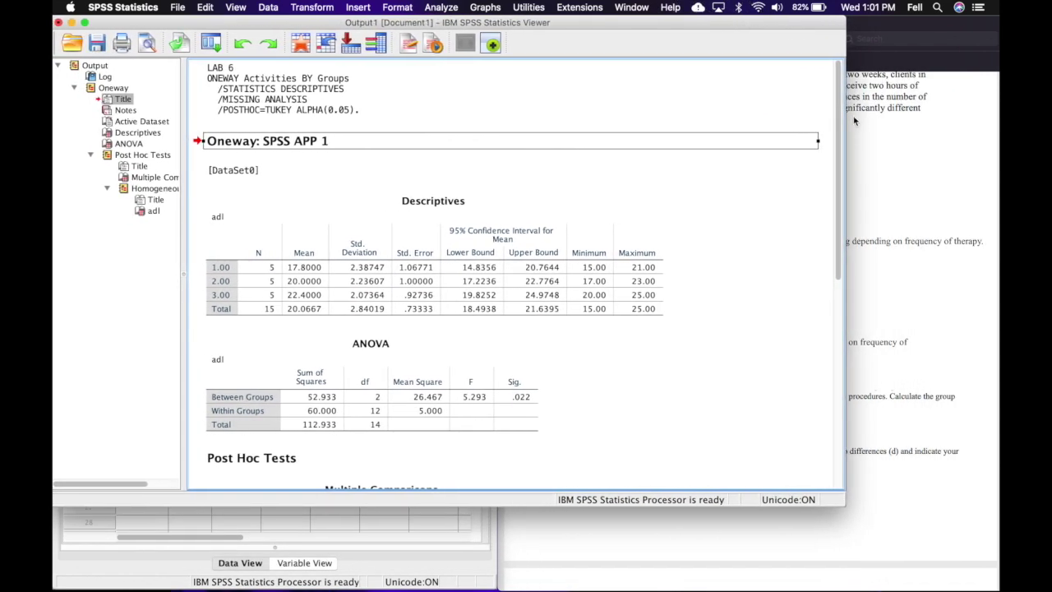
left_click_drag(845, 120, 491, 148)
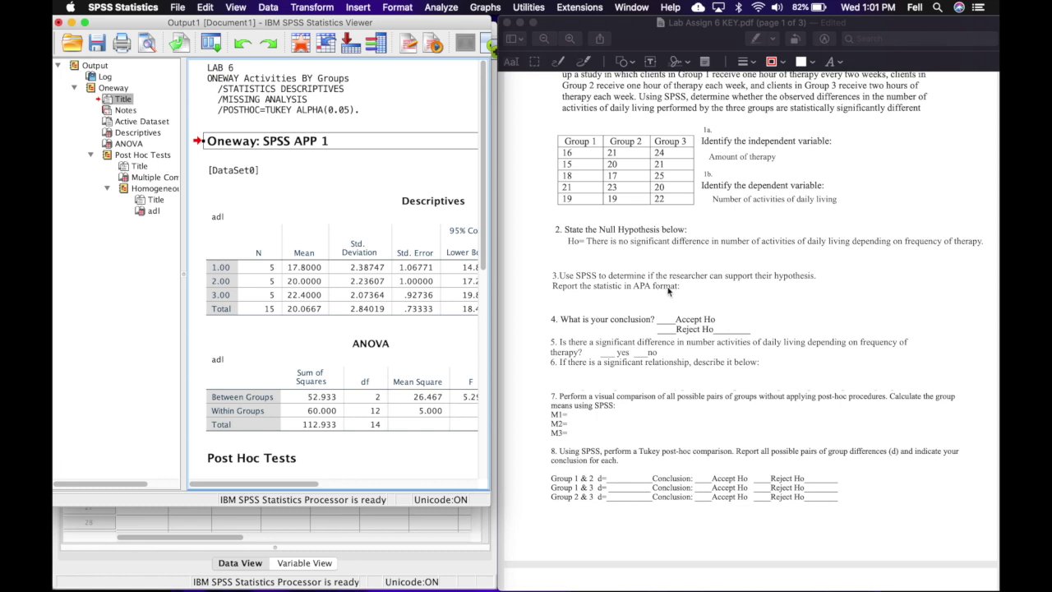
left_click(622, 303)
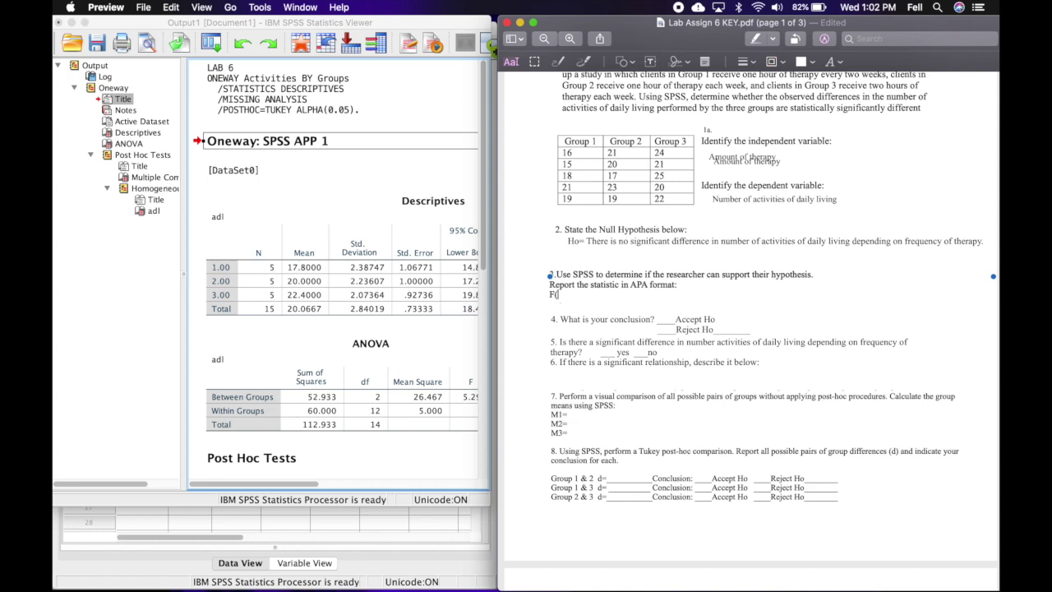
Step: Check the degrees of freedom in the full ANOVA table and add "2,12)=" to the question 3 answer in the PDF
left_click(434, 332)
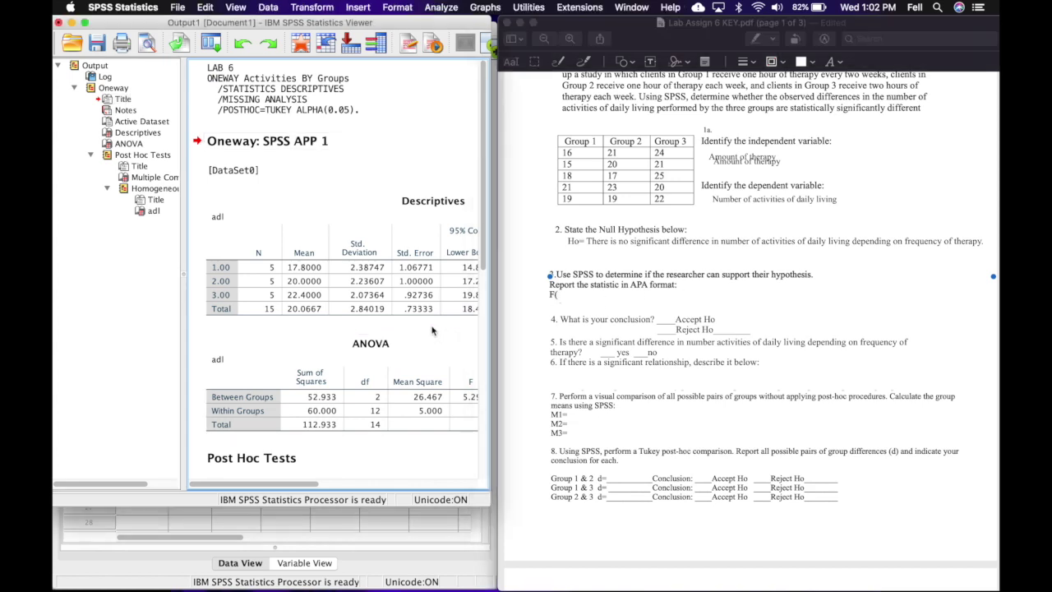
left_click_drag(494, 301, 709, 313)
left_click(337, 284)
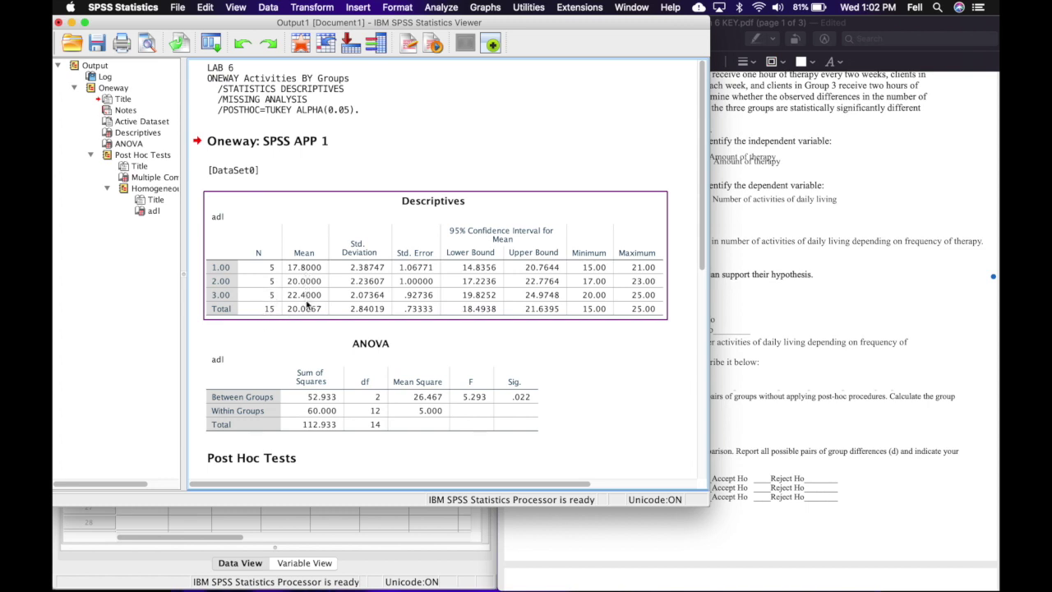
left_click(386, 394)
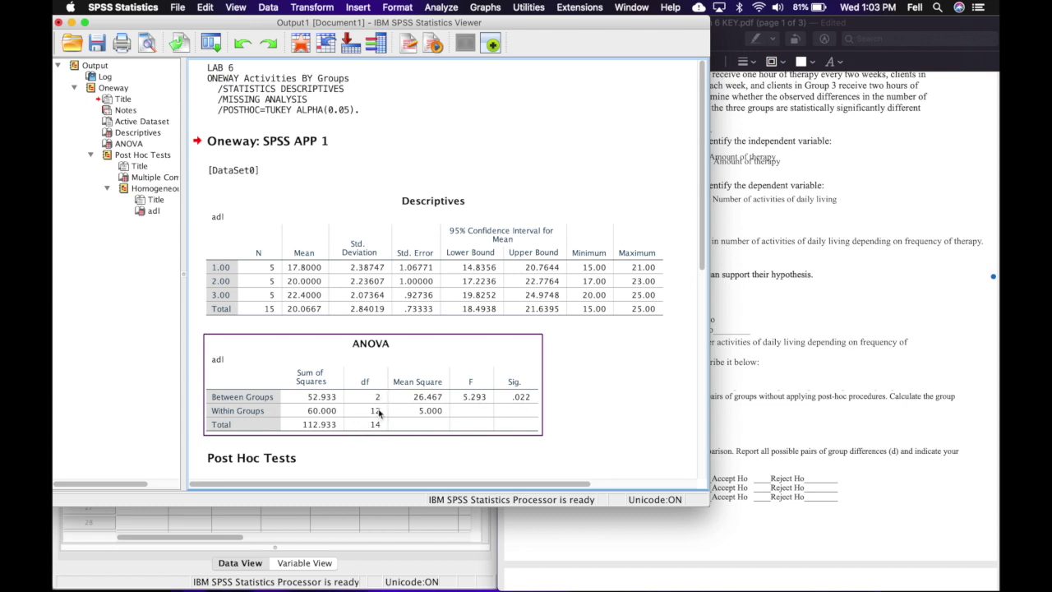
left_click_drag(616, 25, 459, 21)
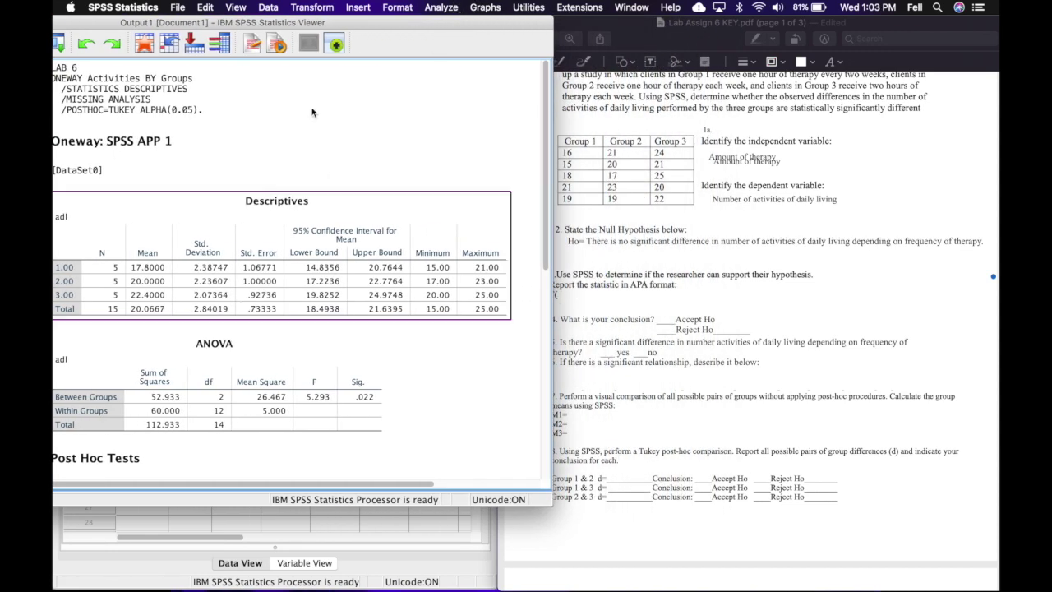
left_click(223, 253)
left_click(205, 410)
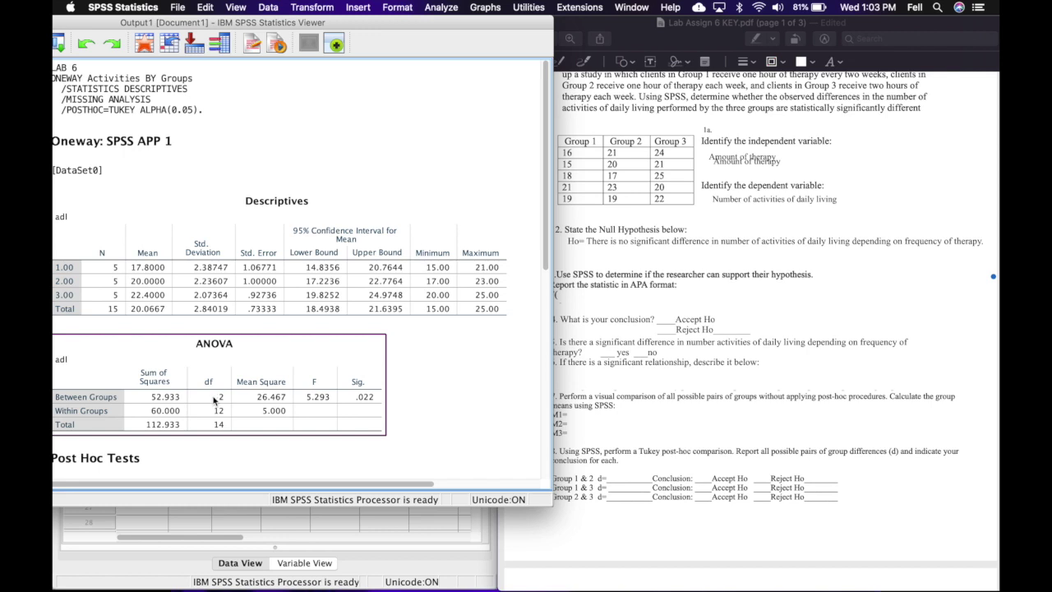
left_click(443, 345)
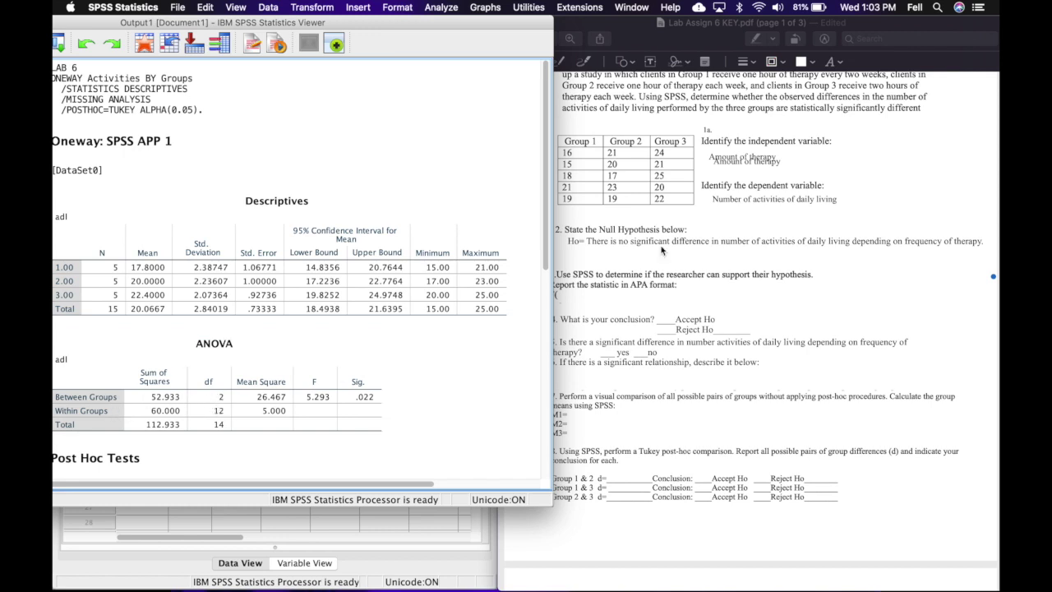
left_click(676, 243)
type("2,12)=")
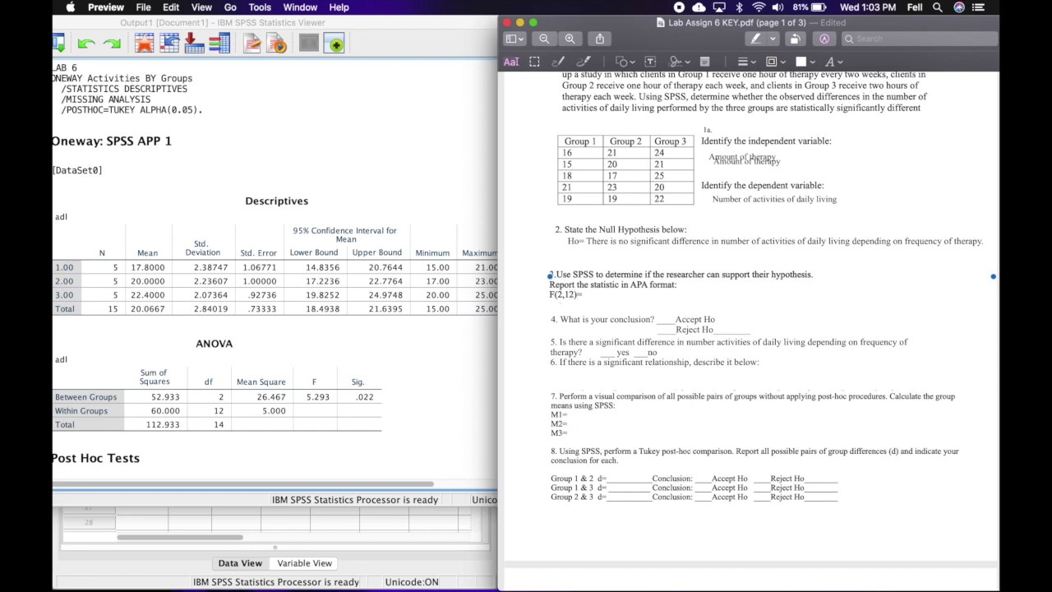
Step: Complete the APA statistic under question 3 with the F and significance values "5.29, p=.02"
left_click(375, 401)
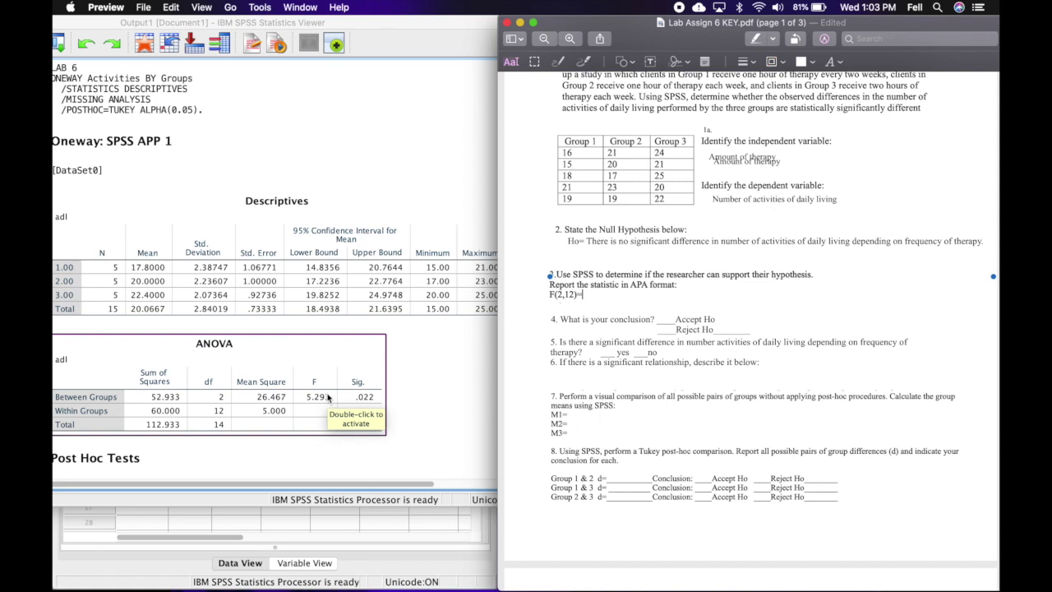
type(".29,")
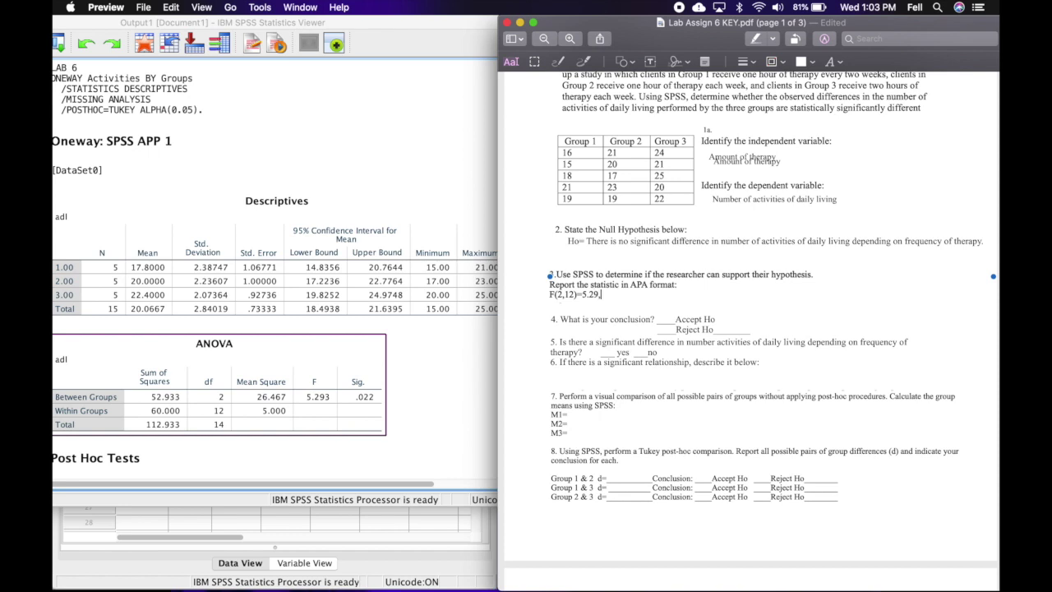
type("p=")
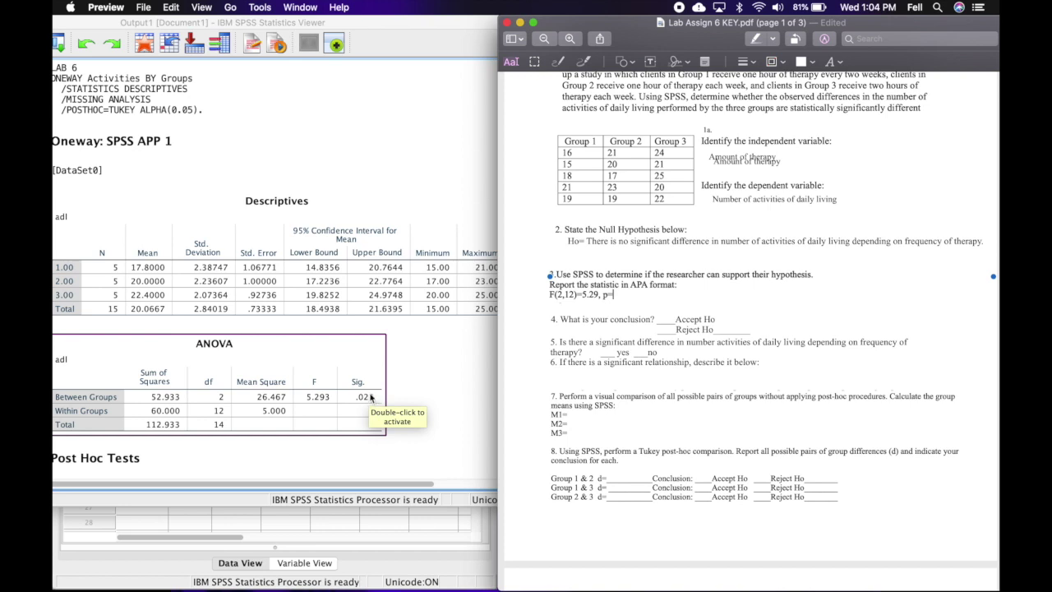
type(".02")
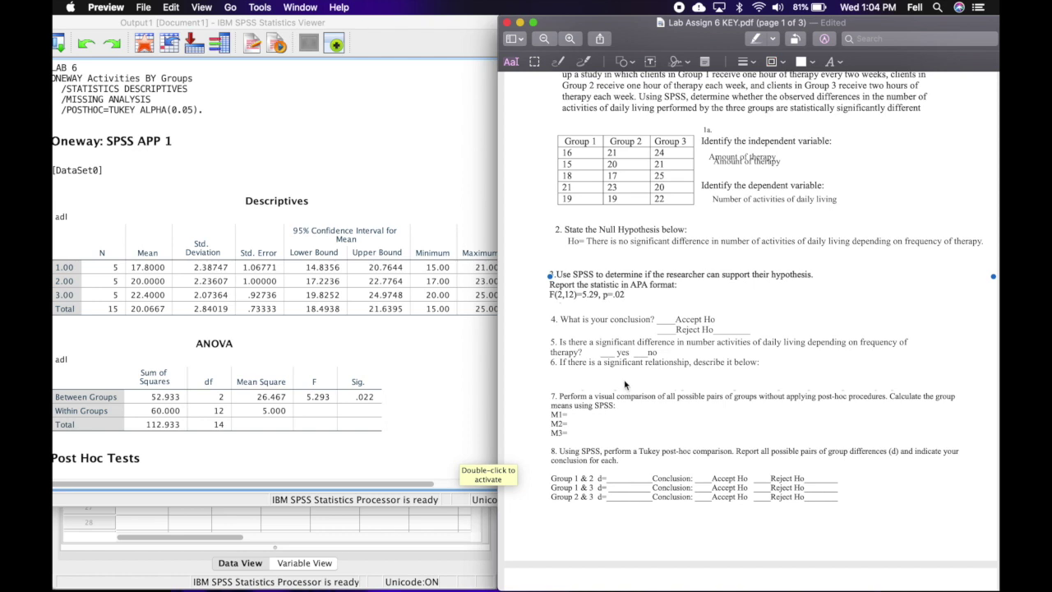
left_click(518, 343)
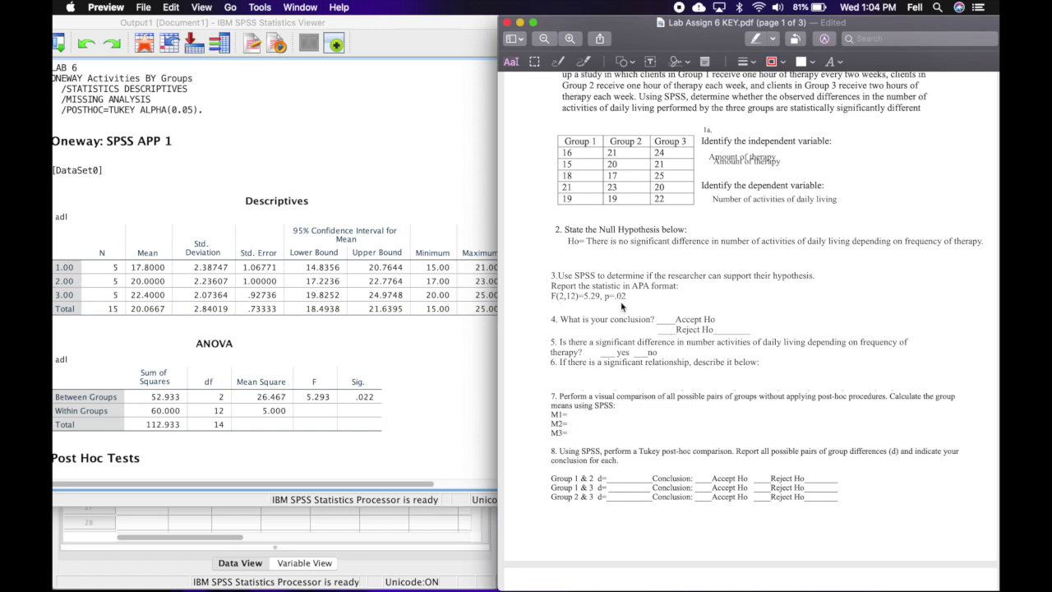
Step: Mark Reject Ho with an X and "p<.05" for question 4, and place an X on yes for question 5
type("X")
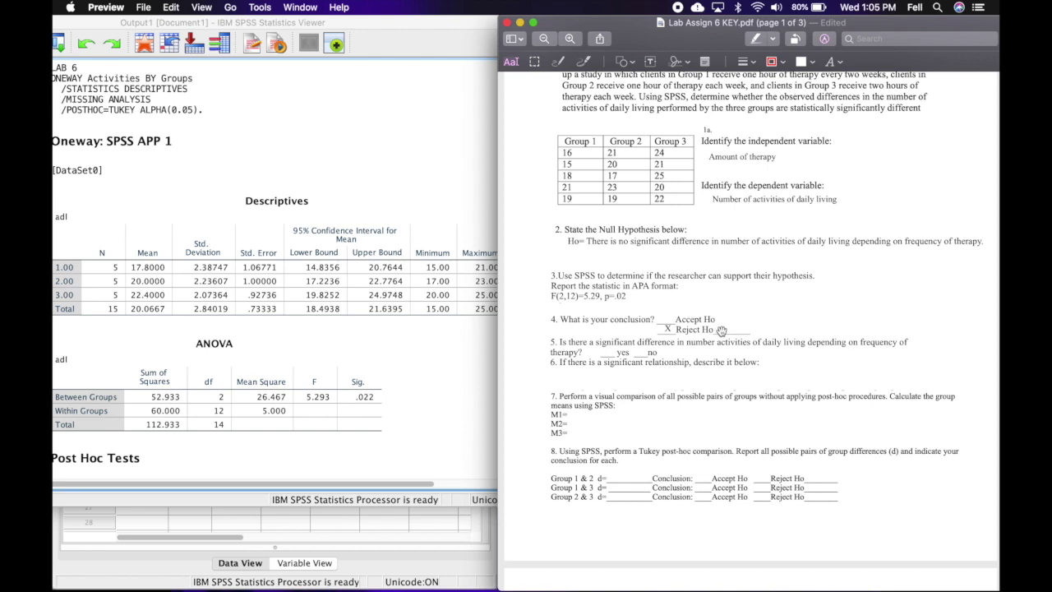
left_click(728, 330)
double_click(727, 330)
type("p<")
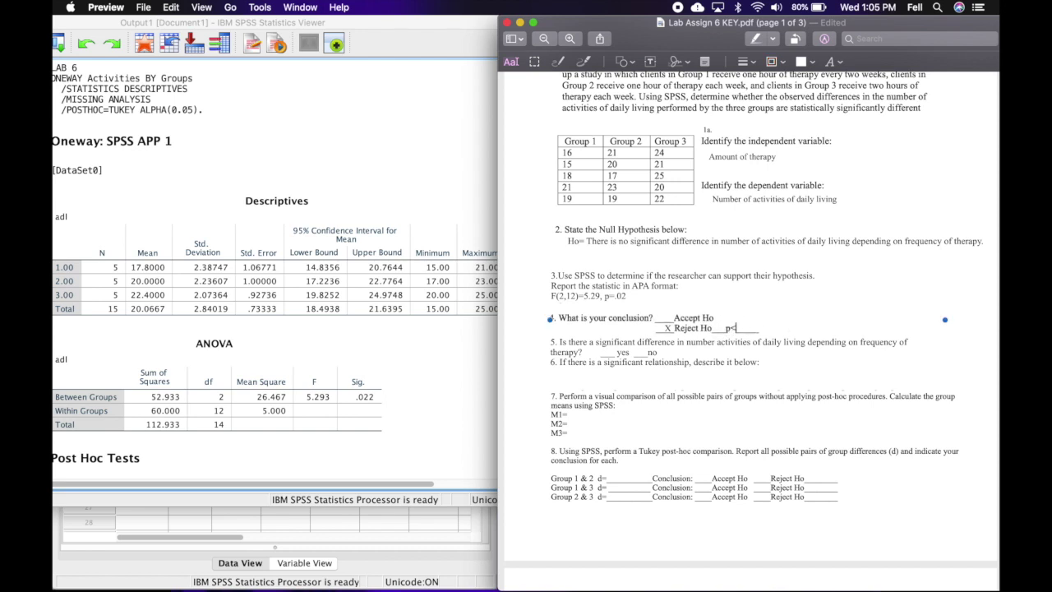
type(".05")
left_click(806, 325)
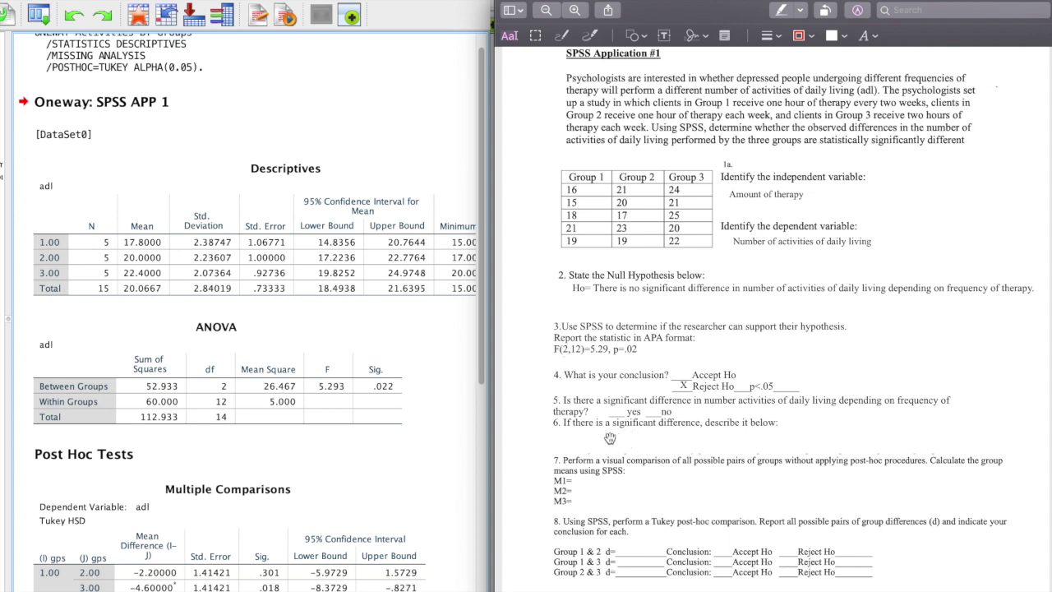
left_click(746, 417)
left_click_drag(688, 389, 618, 409)
Step: Answer question 6 with a copy of the null hypothesis sentence, removing "Ho=" and changing "no" to "a"
left_click(689, 289)
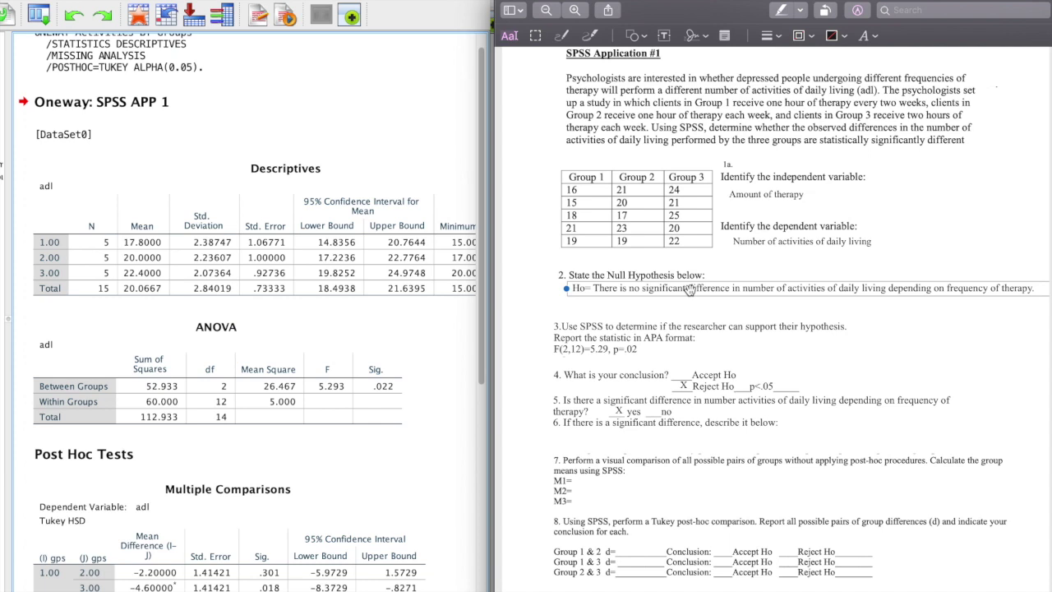
mouse_move(689, 290)
left_mouse_down()
mouse_move(725, 305)
mouse_move(715, 299)
mouse_move(712, 396)
mouse_move(692, 444)
left_mouse_up()
left_click(572, 439)
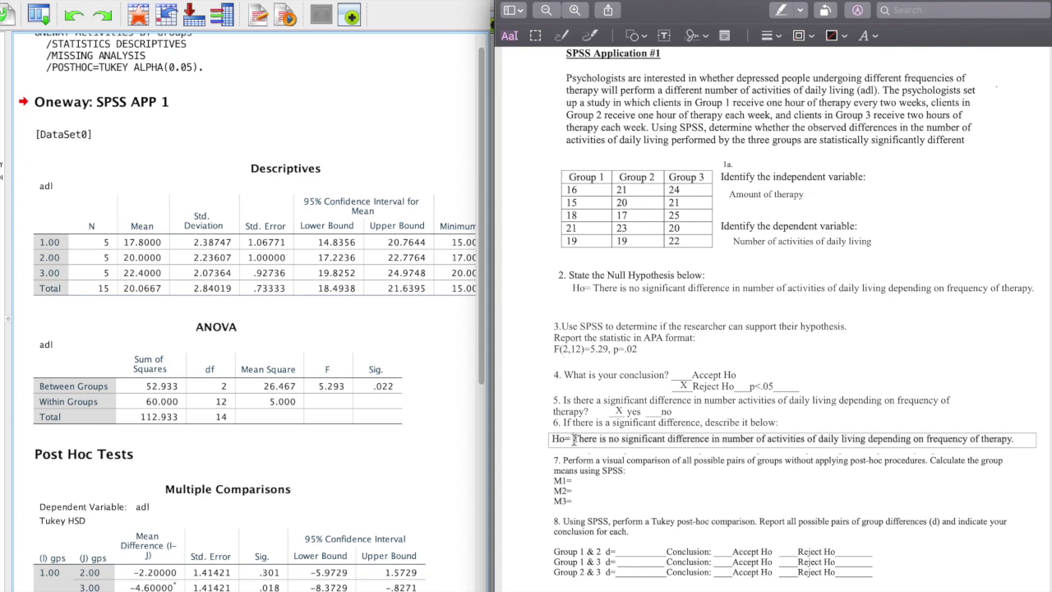
key("BackSpace")
key("BackSpace")
key("BackSpace")
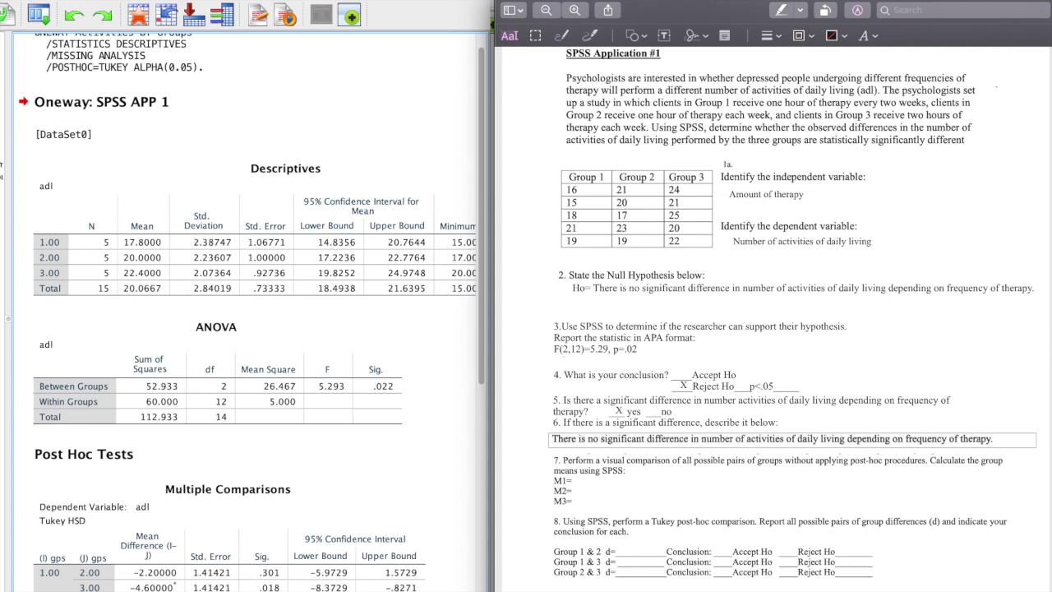
left_click(597, 439)
key("BackSpace")
key("BackSpace")
type("a")
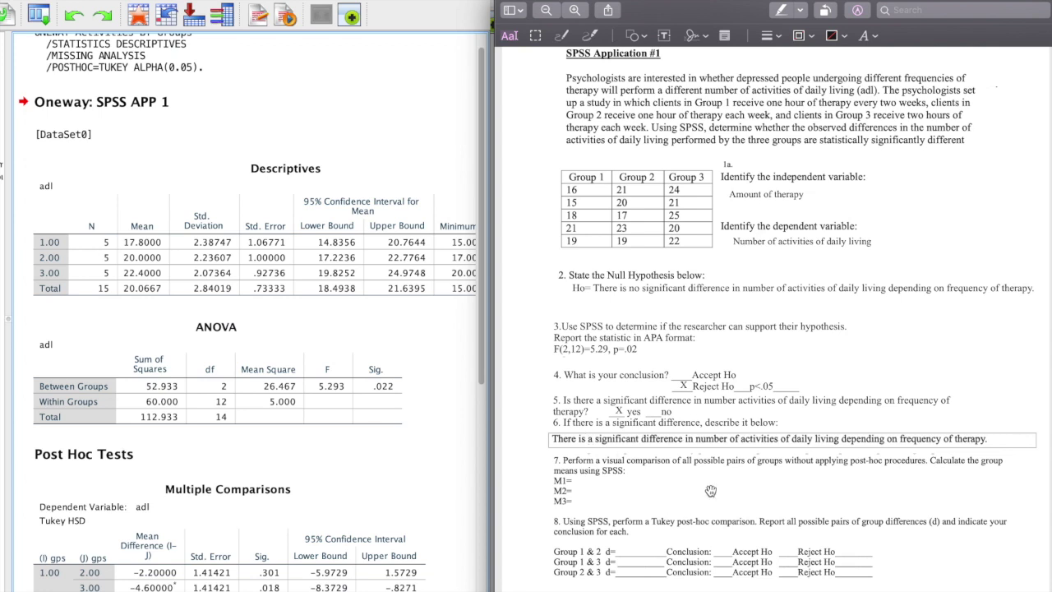
Step: Shorten question 7 to "Calculate the group means using SPSS:" and fill in M1= 17.8, M2= 20 and M3= 22.4 from the Descriptives table
left_click(711, 491)
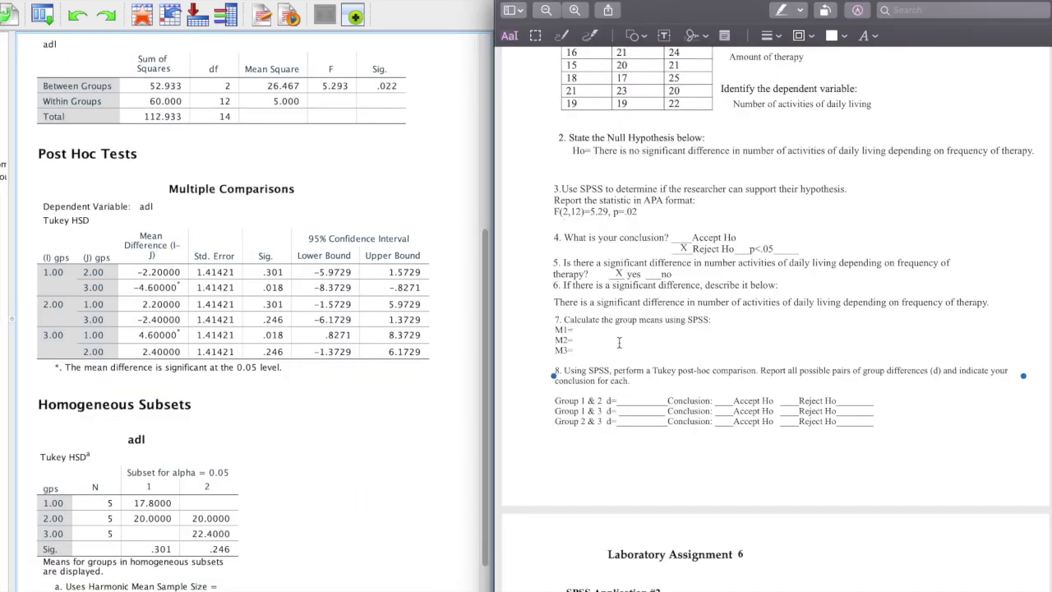
left_click(578, 330)
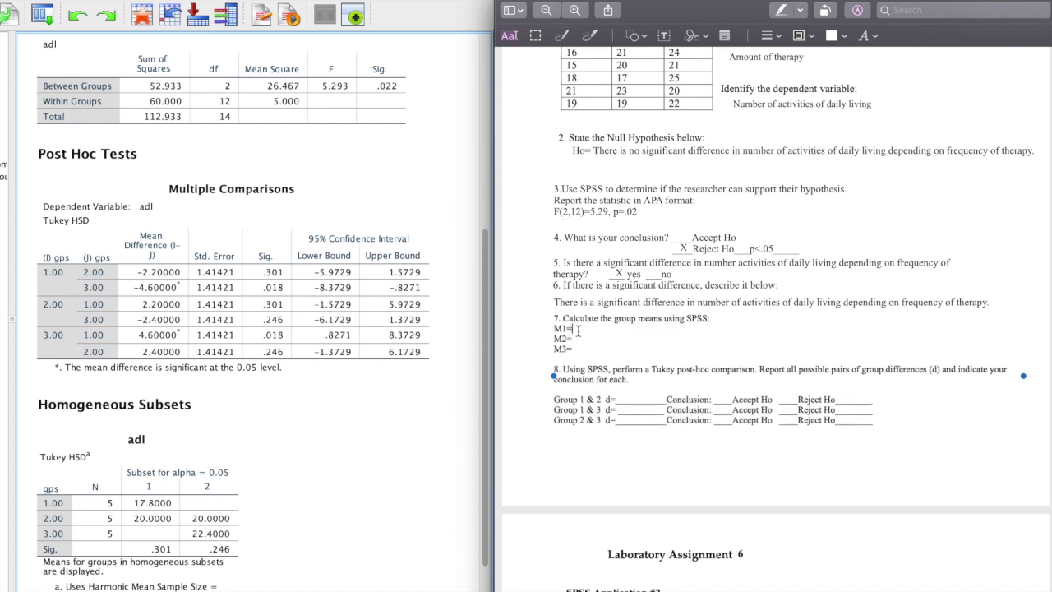
left_click(357, 358)
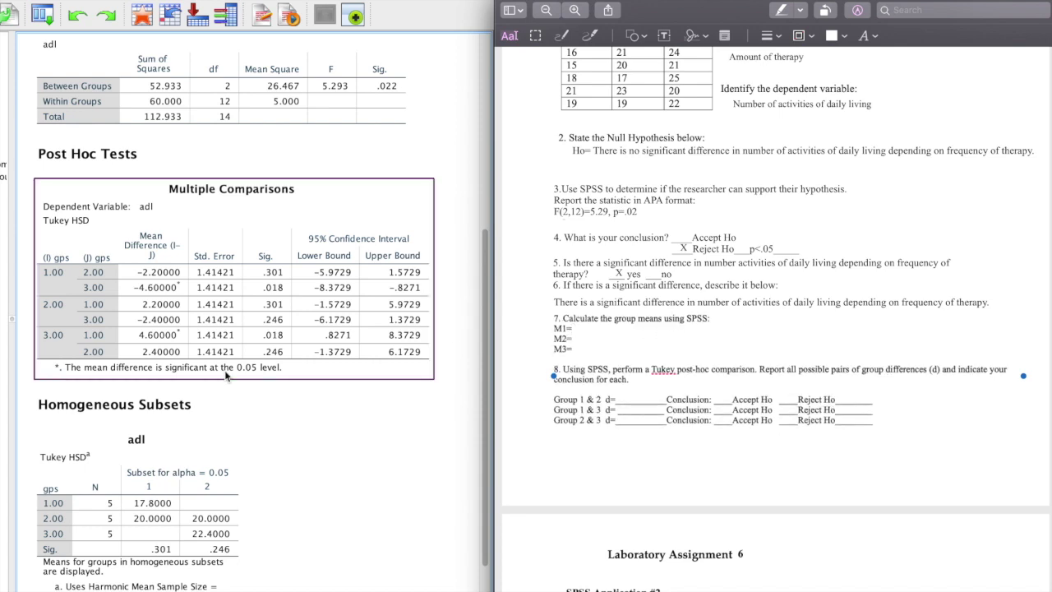
scroll(194, 304, "up", 5)
left_click(195, 304)
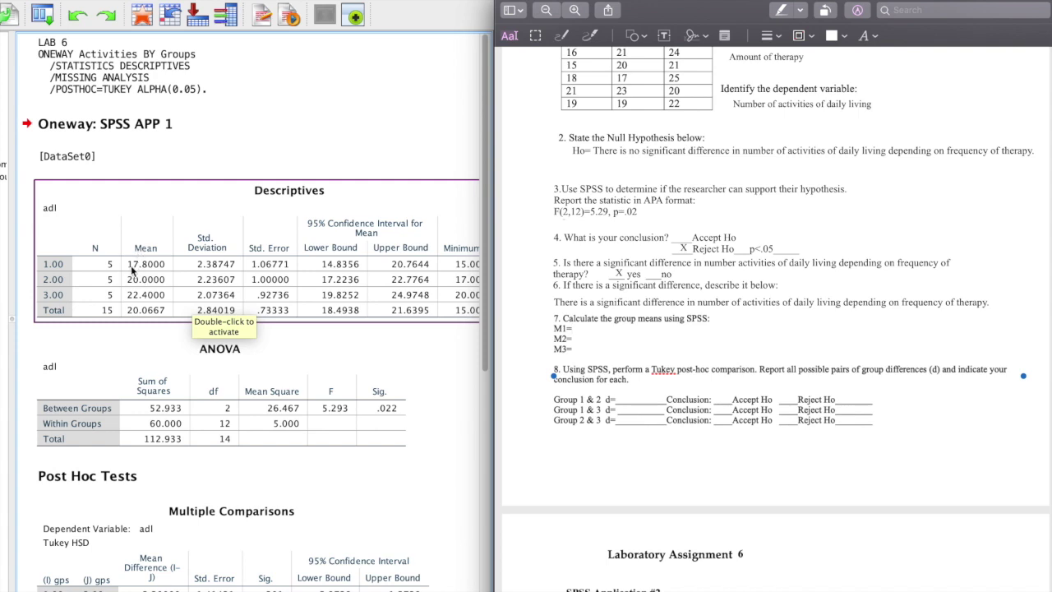
type("17.8")
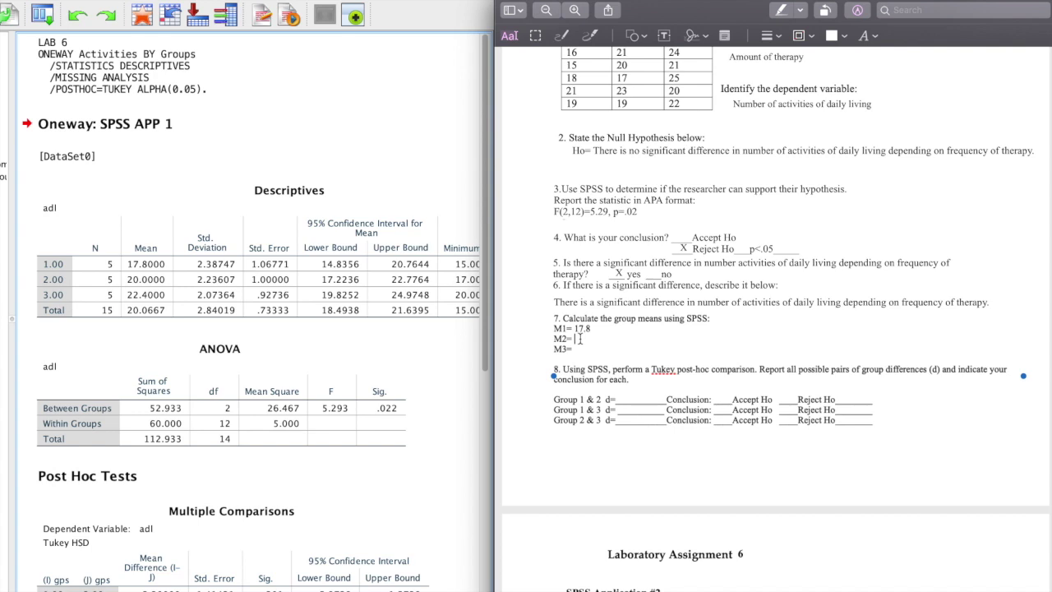
type("20")
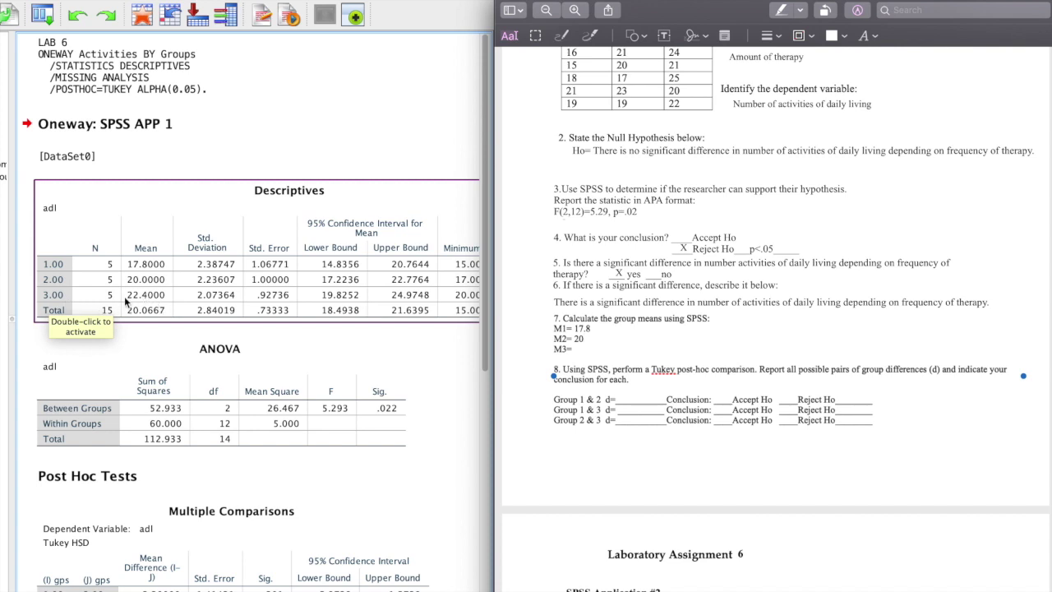
type("22.")
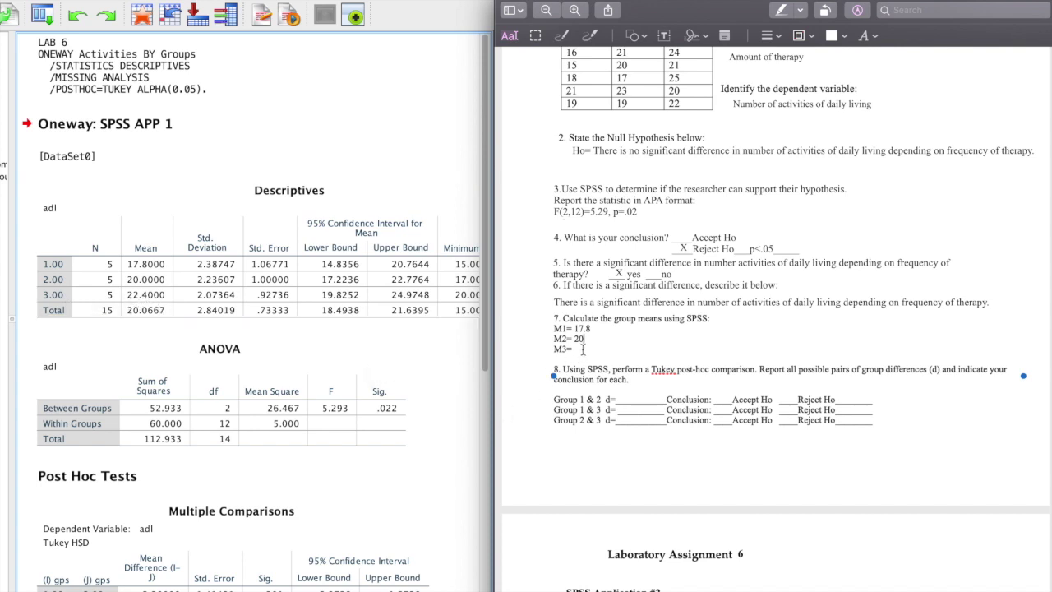
type("4")
Step: Fill in the question 8 Tukey differences: d=2.2 for groups 1 & 2, 4.6 for groups 1 & 3, and 2.4 for groups 2 & 3
left_click(553, 400)
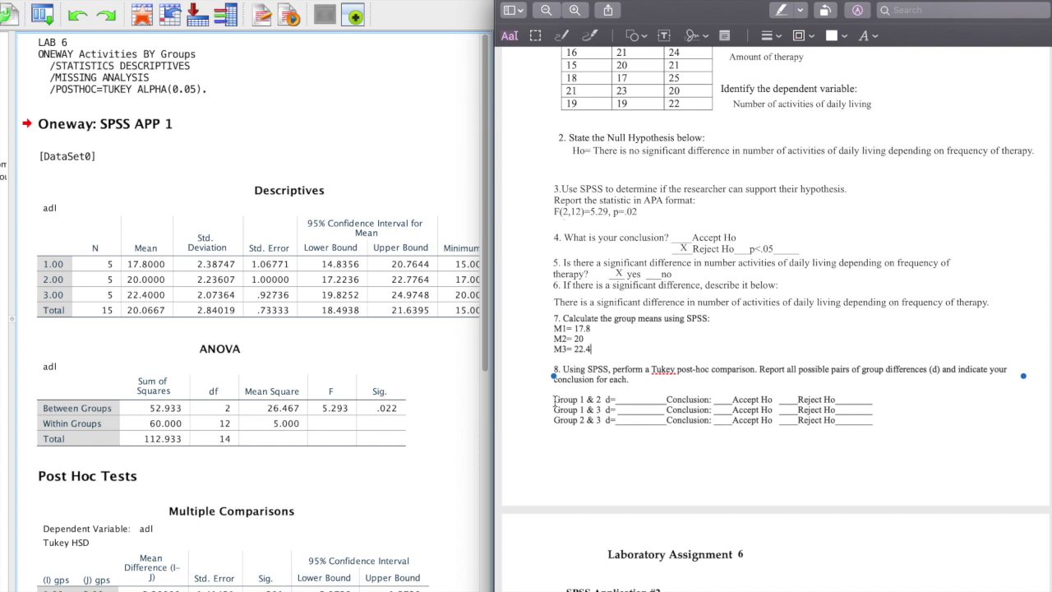
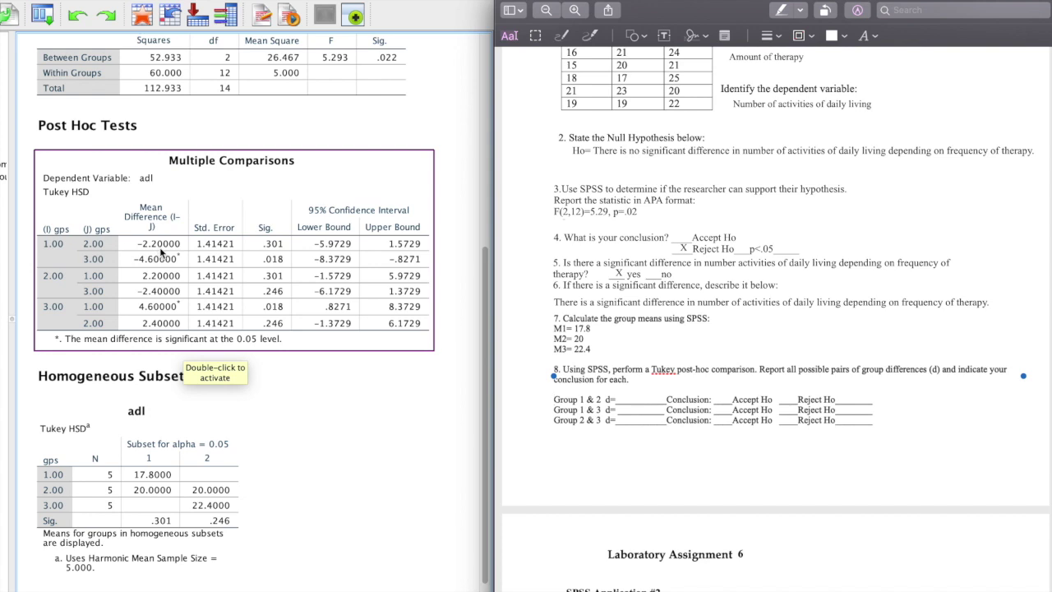
left_click(624, 400)
type("2.2")
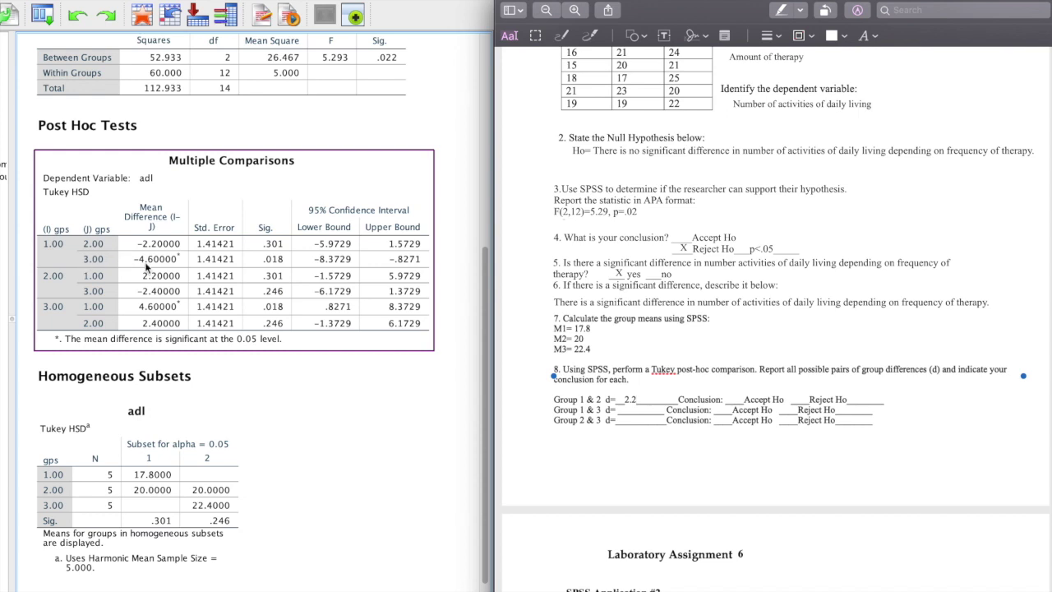
left_click(623, 410)
type("4.6")
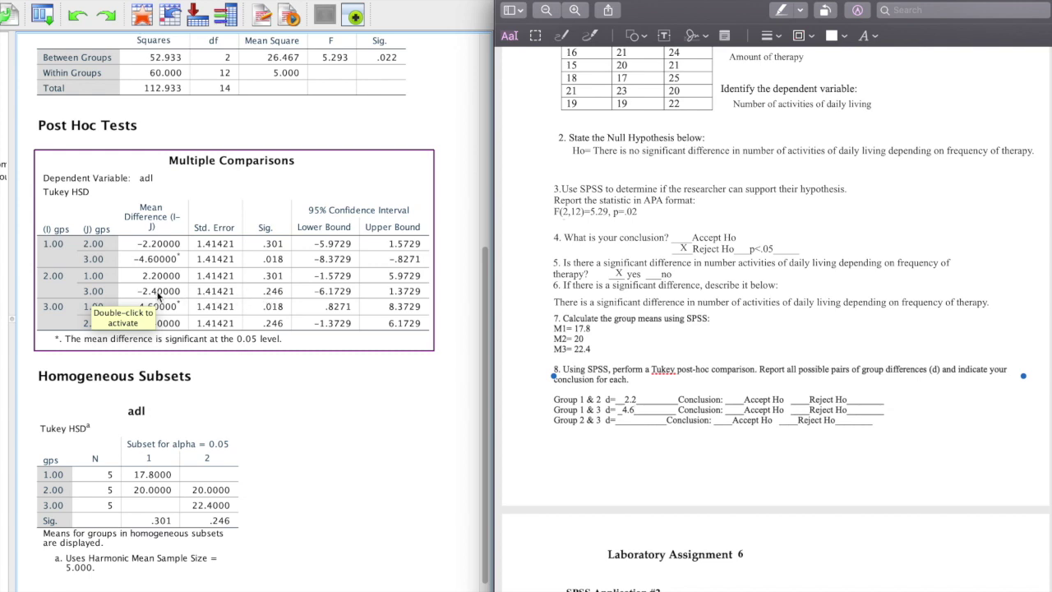
left_click(627, 421)
type("2.4")
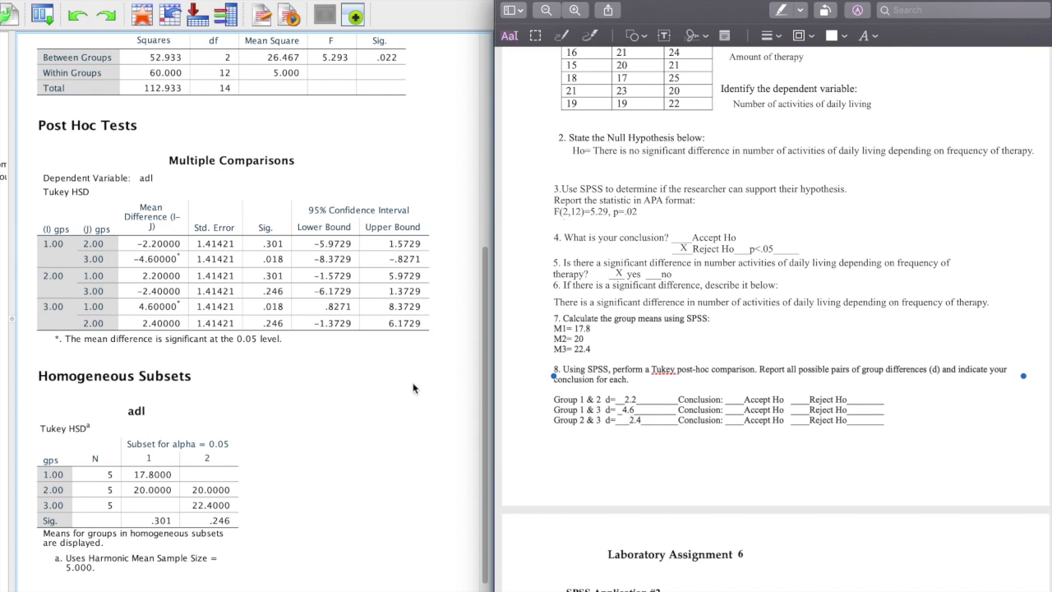
Step: Check the Tukey significance values, place an X on Reject Ho for groups 1 & 3, and add "p<.05" beside it
left_click(138, 252)
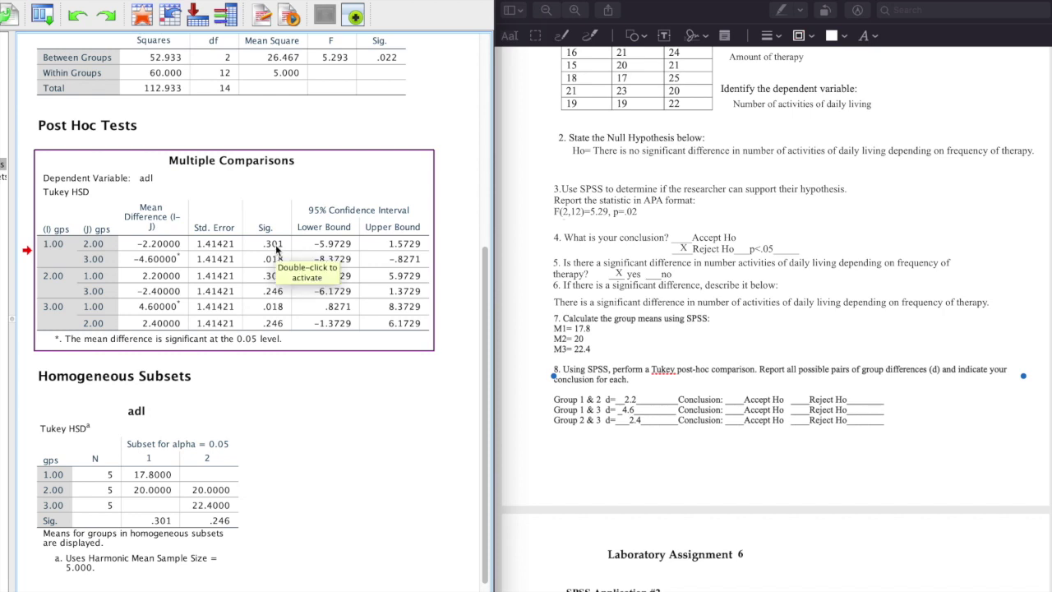
left_click(743, 431)
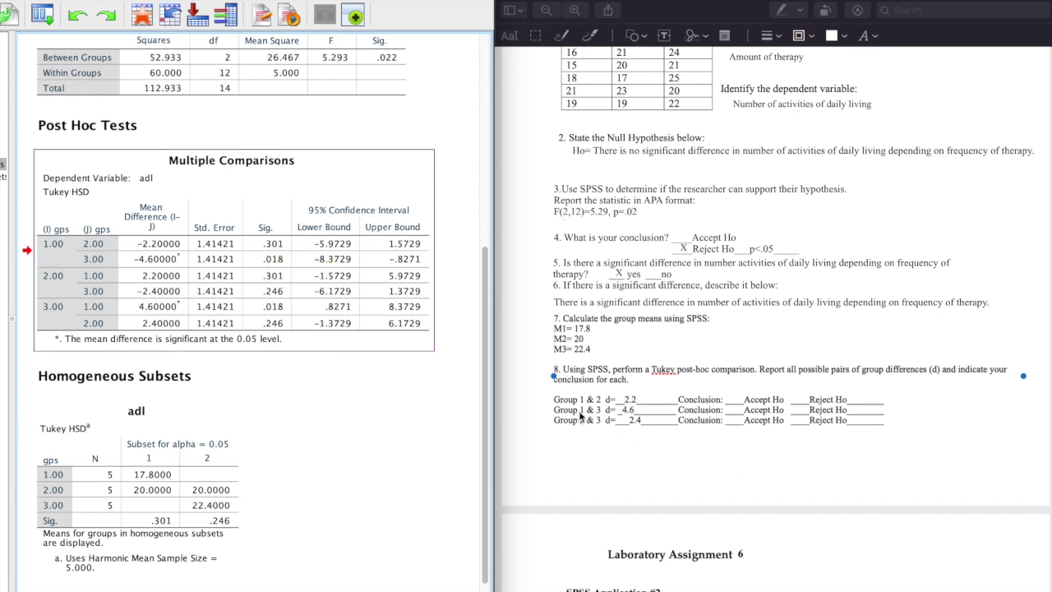
left_click(210, 310)
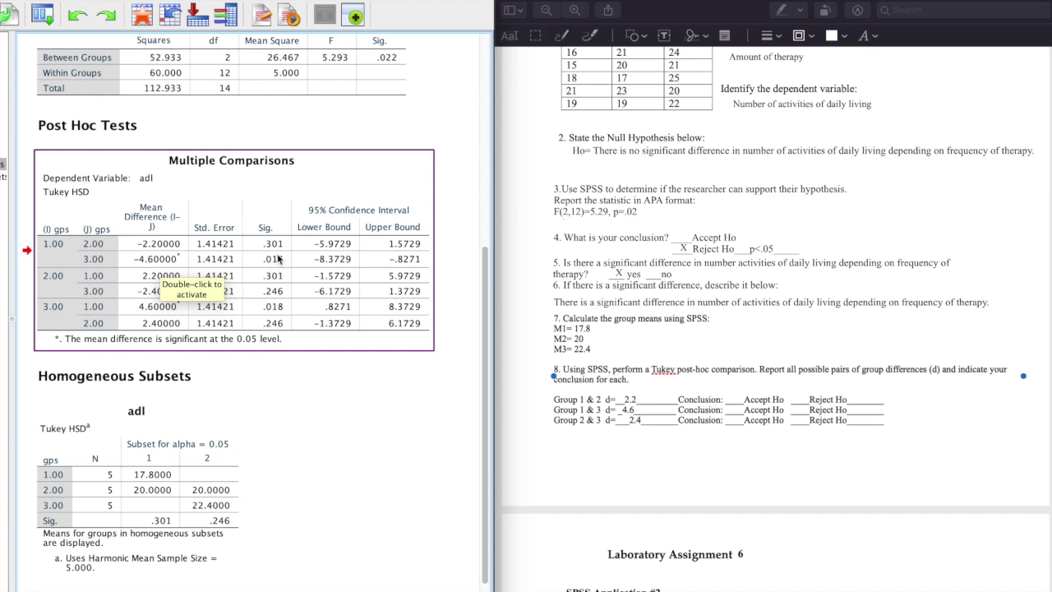
left_click(714, 429)
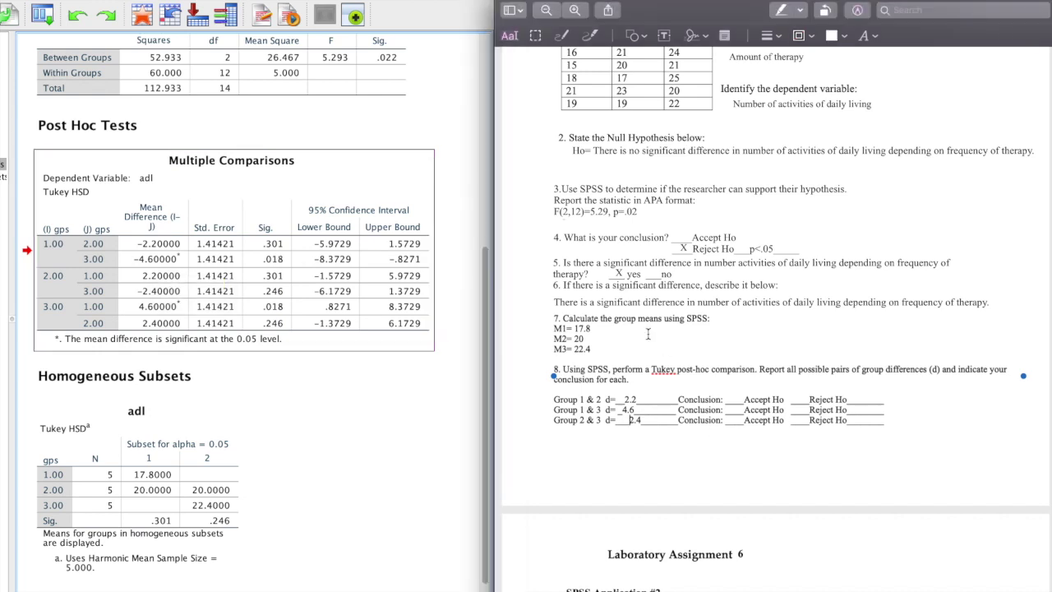
left_click_drag(617, 271, 805, 410)
left_click(852, 456)
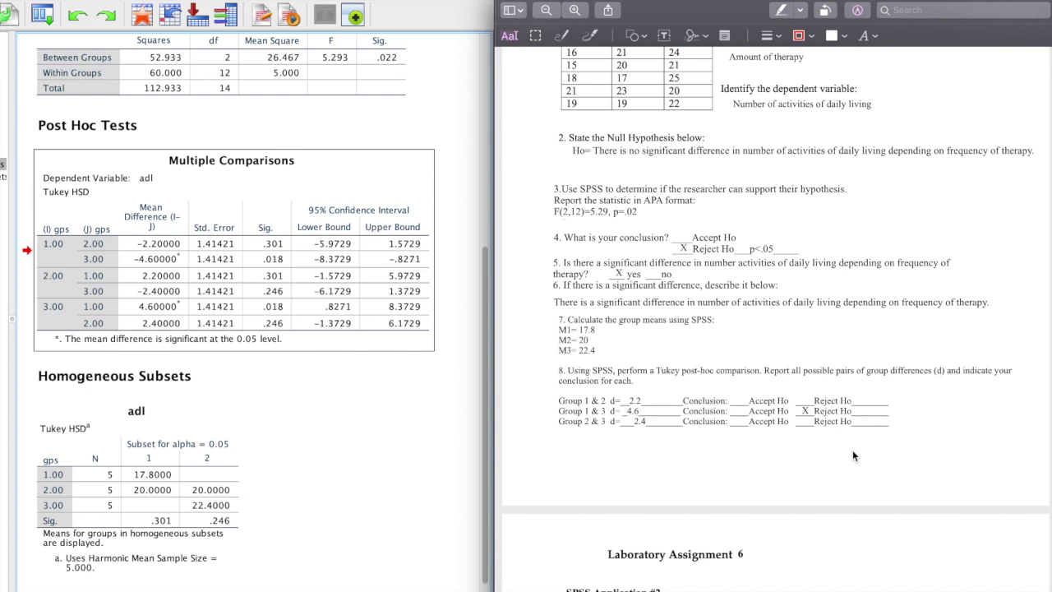
left_click(275, 348)
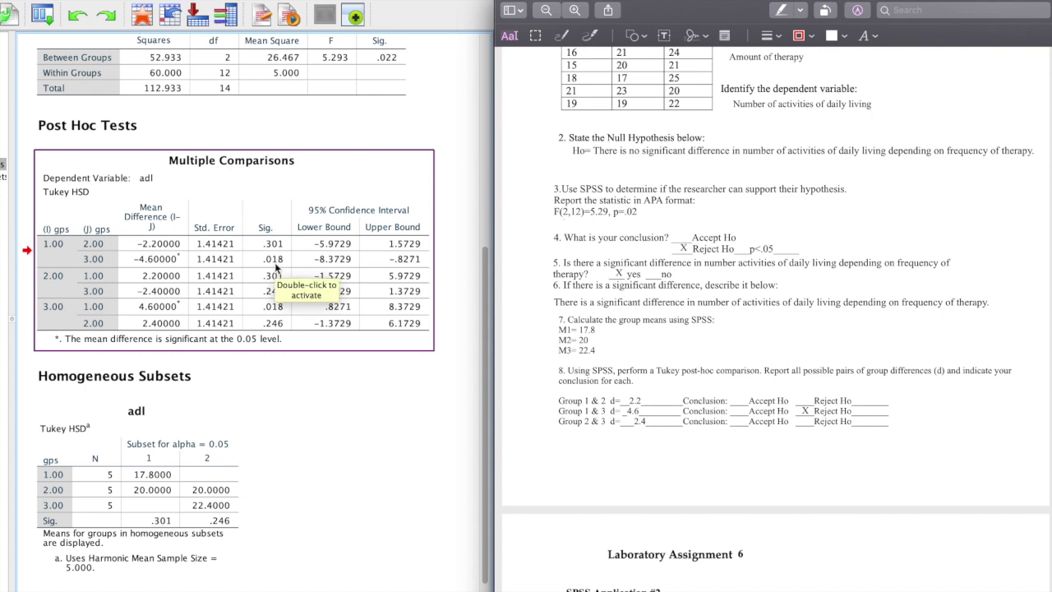
left_click(861, 409)
type("p<.05")
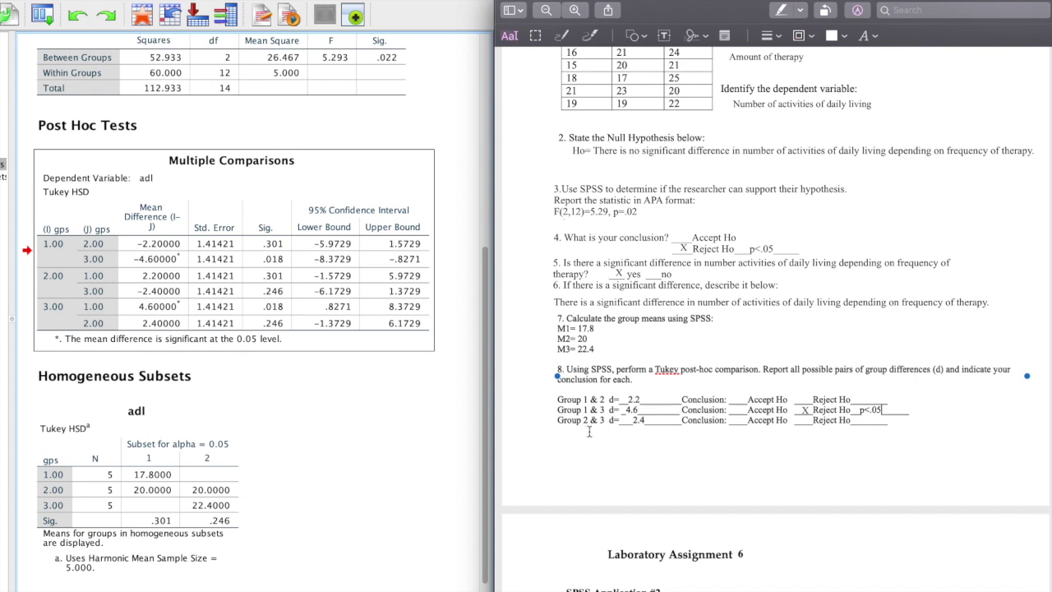
Step: Copy the X mark onto Accept Ho for groups 1 & 2 and check their significance in the Multiple Comparisons table
left_click(318, 202)
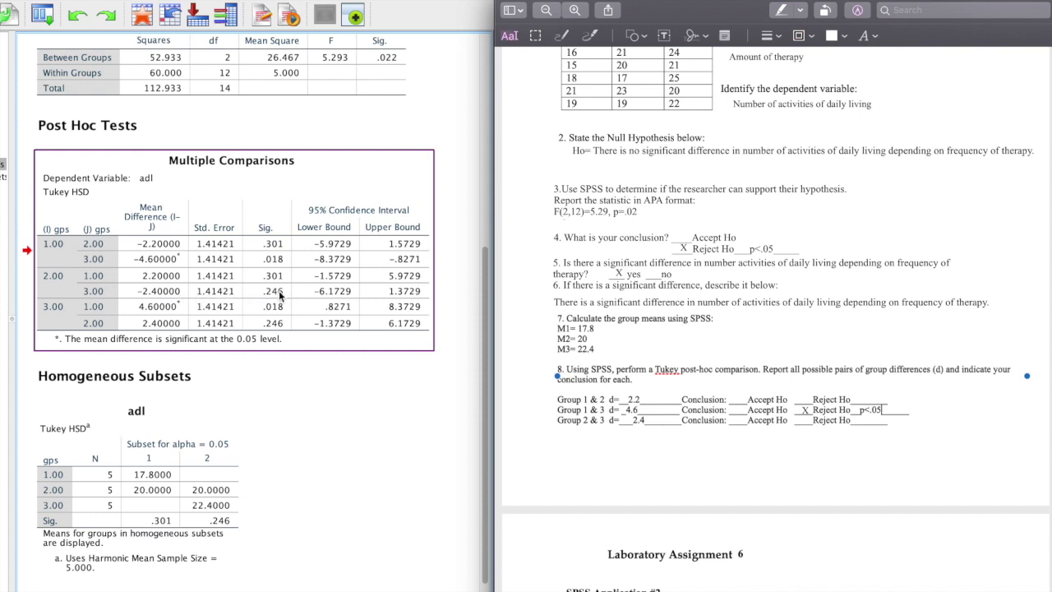
left_click(464, 411)
left_click(626, 455)
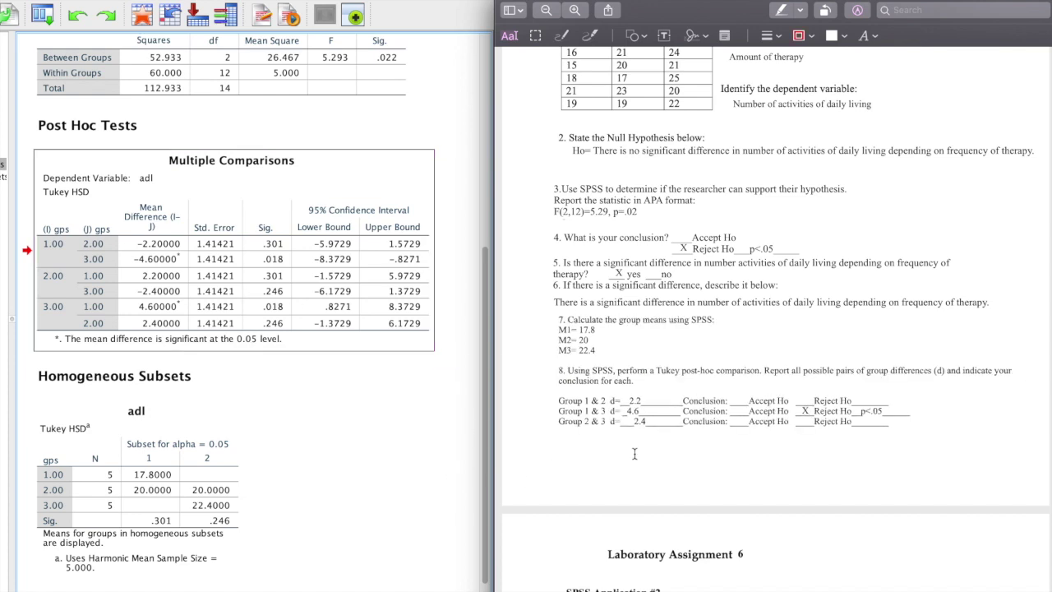
left_click(805, 411)
key("super+v")
left_click_drag(812, 417, 740, 398)
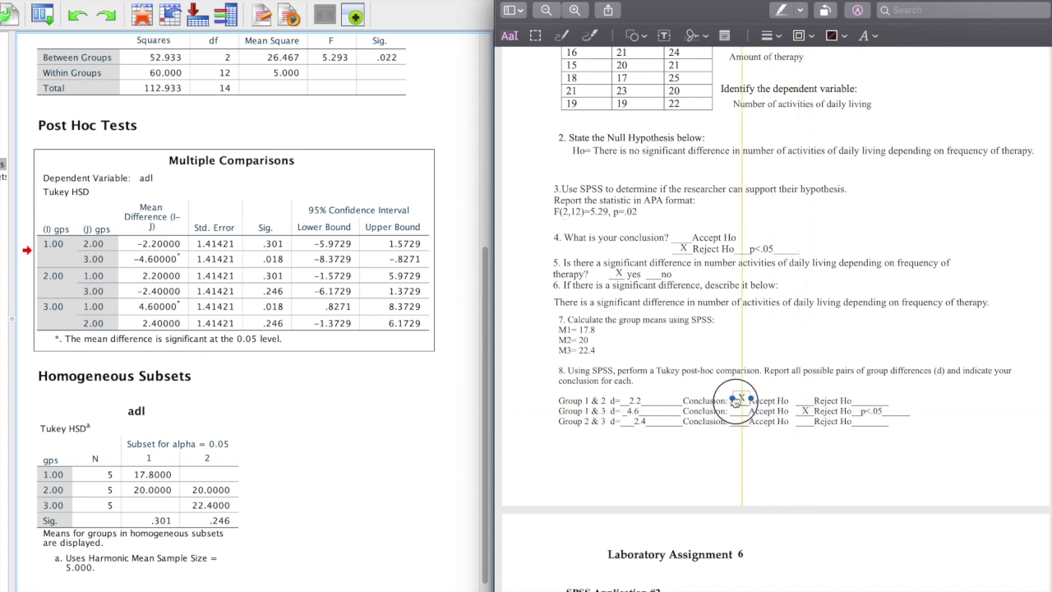
left_click(271, 256)
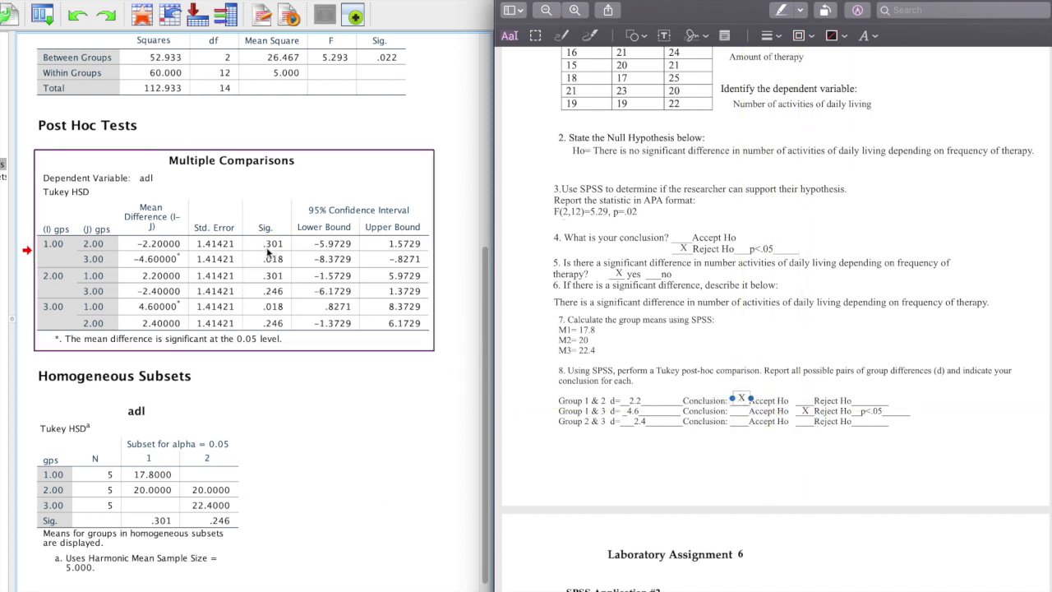
Step: Check the significance for groups 2 & 3 and place another copy of the X on their Accept Ho blank
left_click(648, 434)
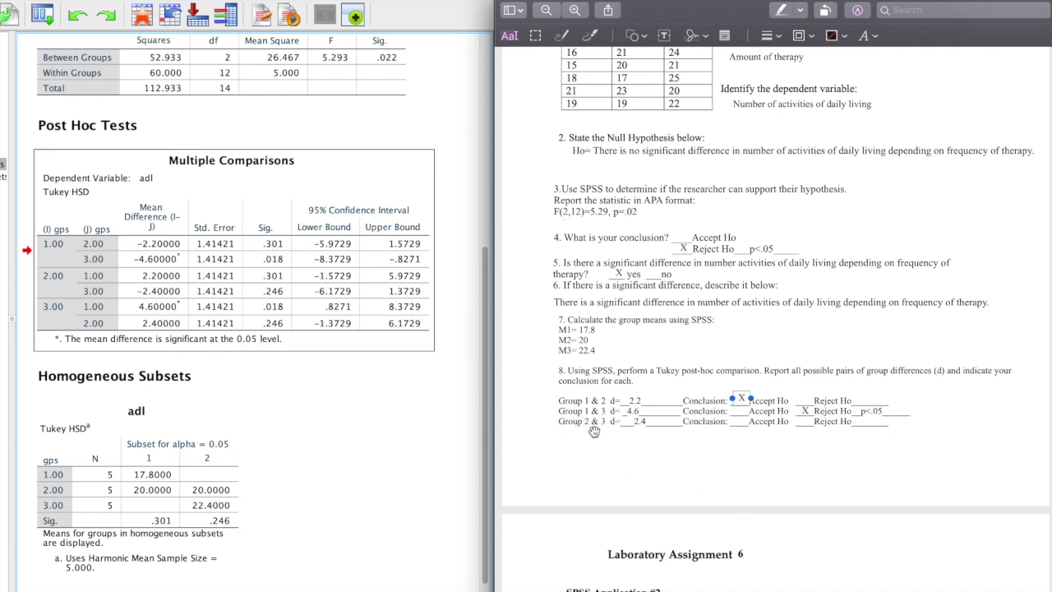
left_click(56, 264)
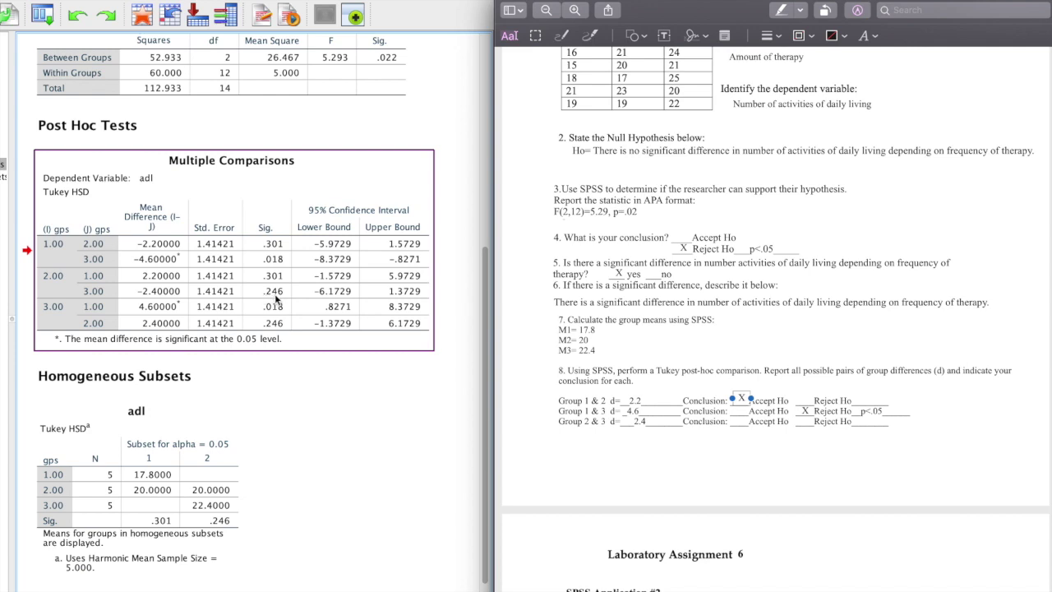
left_click(704, 506)
left_click(741, 396)
left_click_drag(741, 397, 741, 420)
left_click(825, 488)
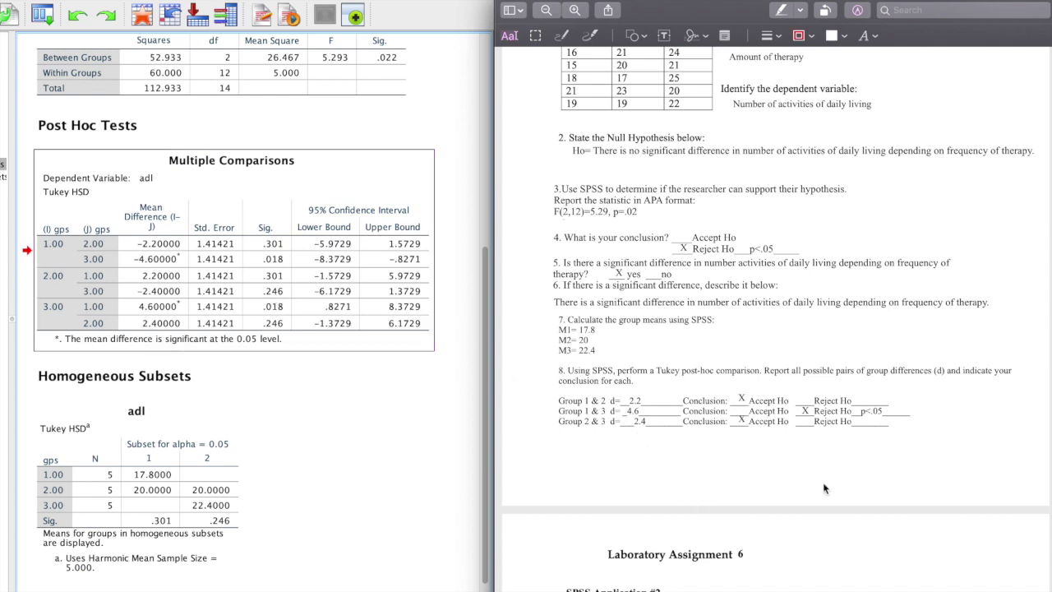